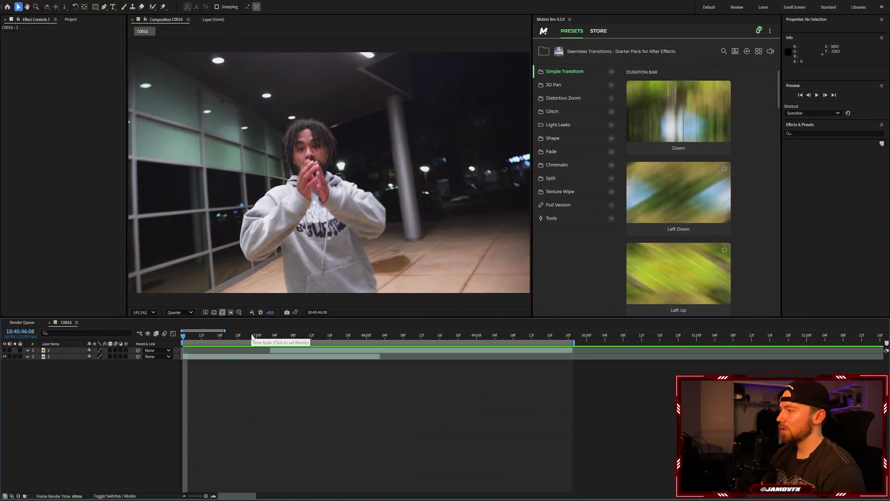
Apply the Card Dance effect to layer 1 with the playhead at 18:40:46:21.
left_click(242, 336)
left_click_drag(286, 338, 243, 336)
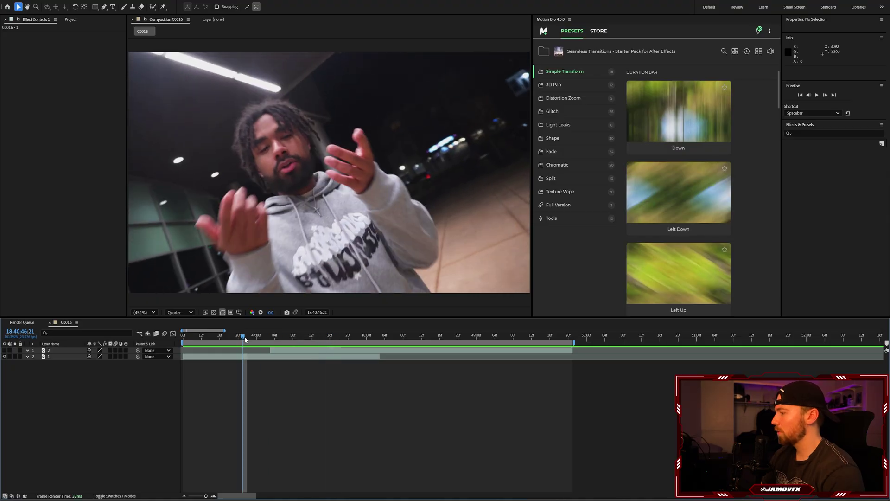
left_click(254, 356)
key("ctrl+space")
type("card")
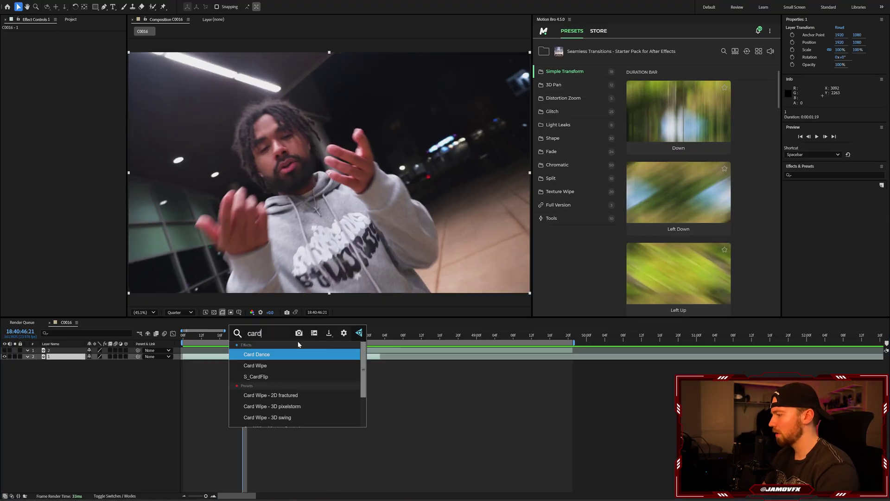
key("Return")
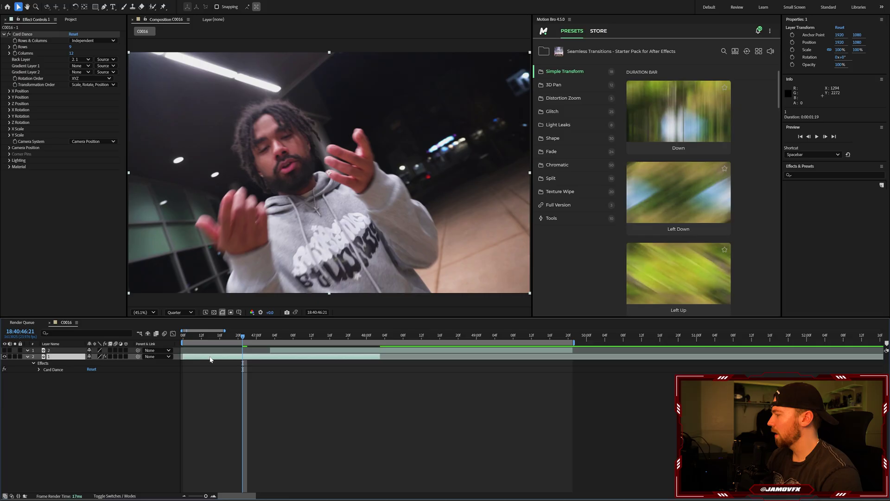
Set Card Dance's Gradient Layer 1 on layer 1 to the clip named 2.
left_click(50, 350)
left_click(54, 357)
left_click(54, 358)
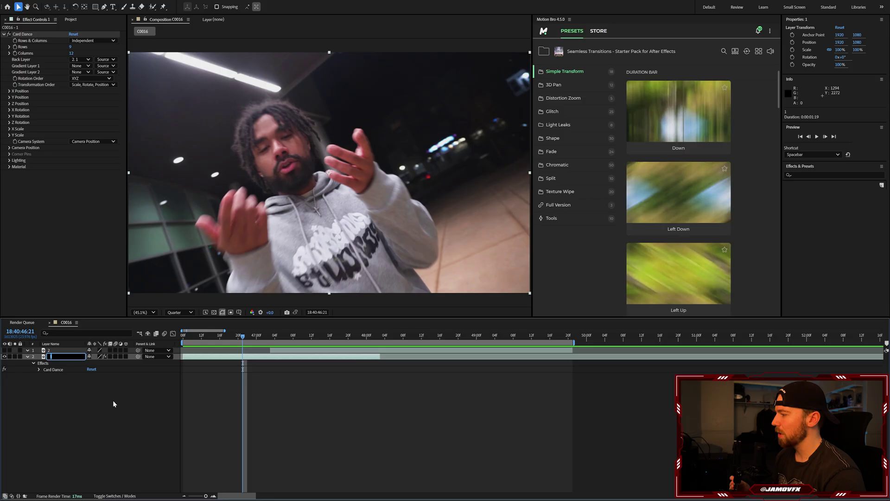
left_click(135, 414)
left_click(237, 356)
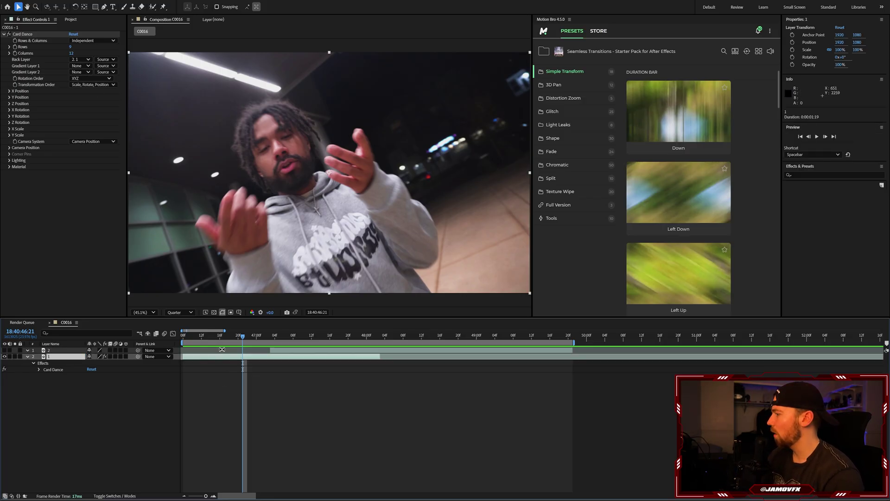
left_click(79, 65)
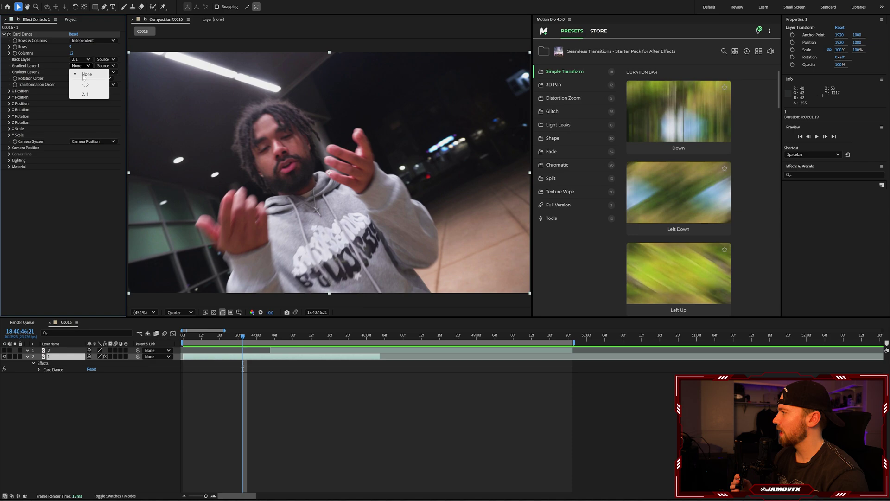
left_click(88, 86)
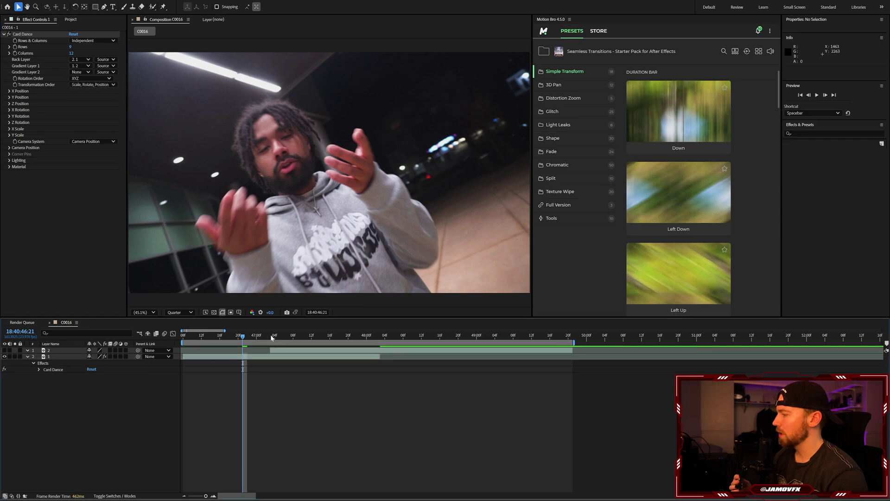
Set the Z Position source of layer 1's Card Dance effect to Intensity 1.
left_click_drag(271, 335, 247, 336)
left_click(260, 357)
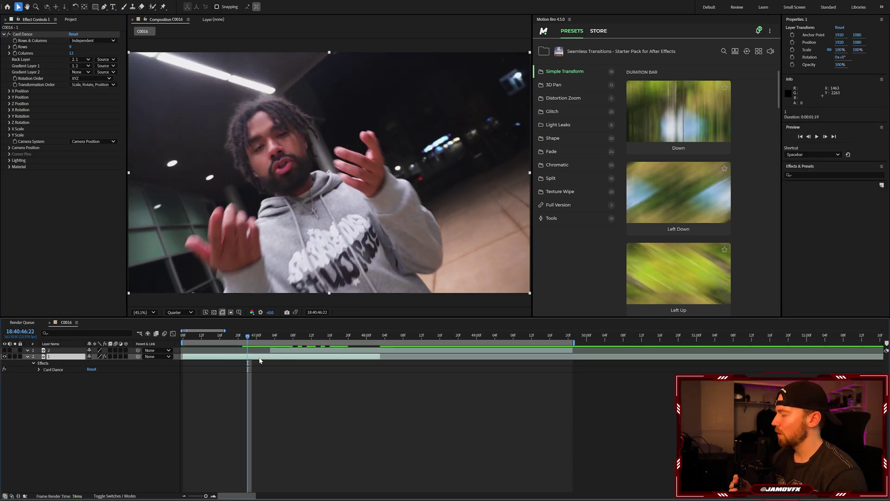
left_click(8, 104)
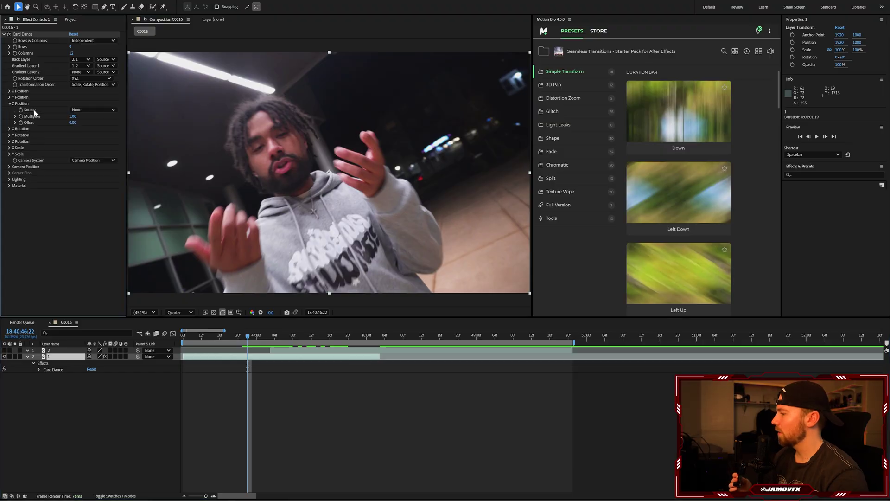
left_click(80, 111)
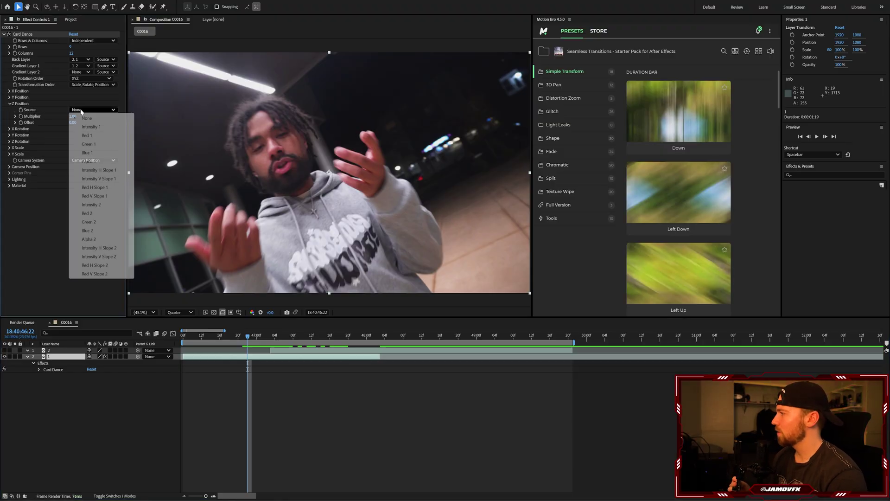
left_click(98, 128)
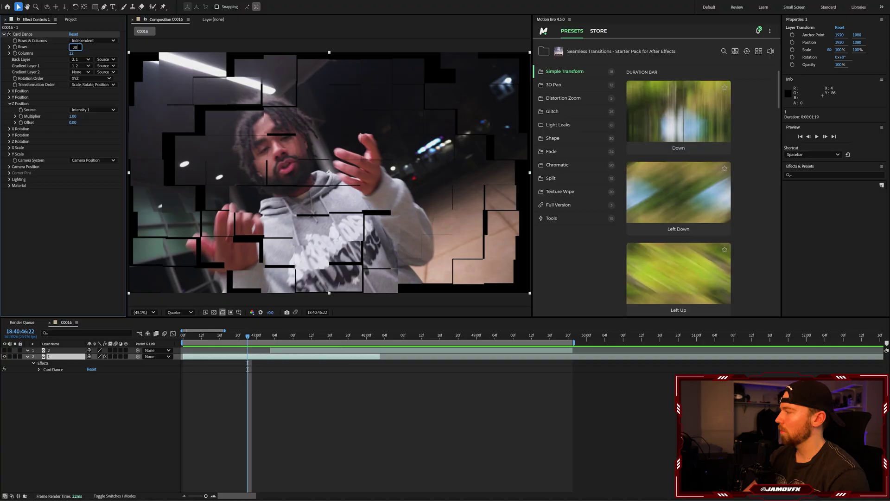
Set Card Dance's rows and columns to 300 each.
left_click(73, 54)
type("300")
left_click(86, 210)
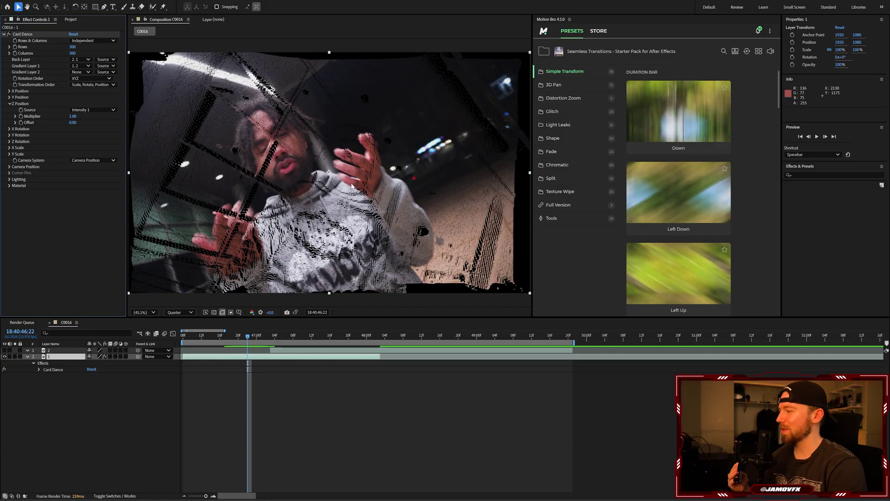
Keyframe the Z Position Multiplier at 18:40:46:14 with a value of 0.
mouse_move(248, 337)
left_mouse_down()
mouse_move(228, 339)
mouse_move(247, 340)
left_mouse_up()
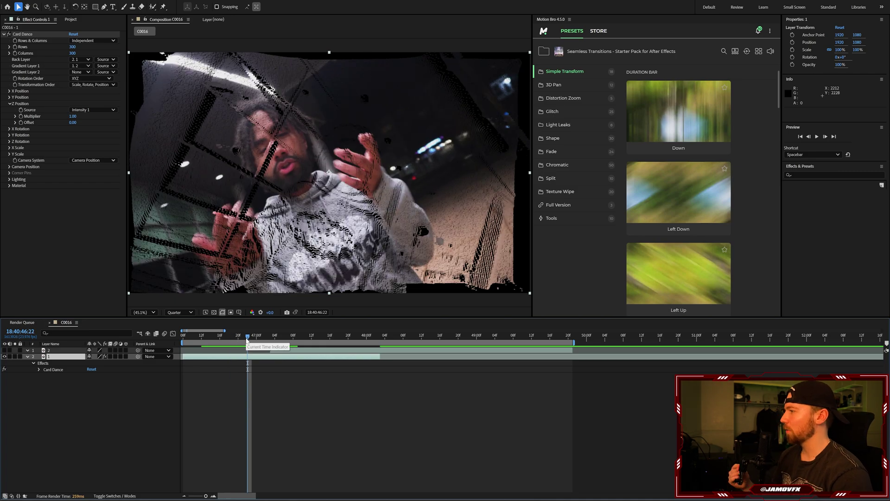
left_click(245, 339)
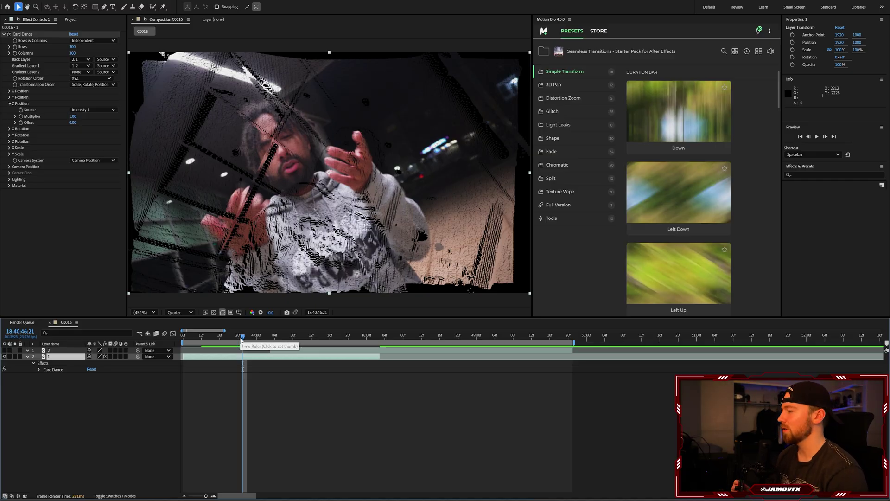
left_click_drag(241, 340, 212, 339)
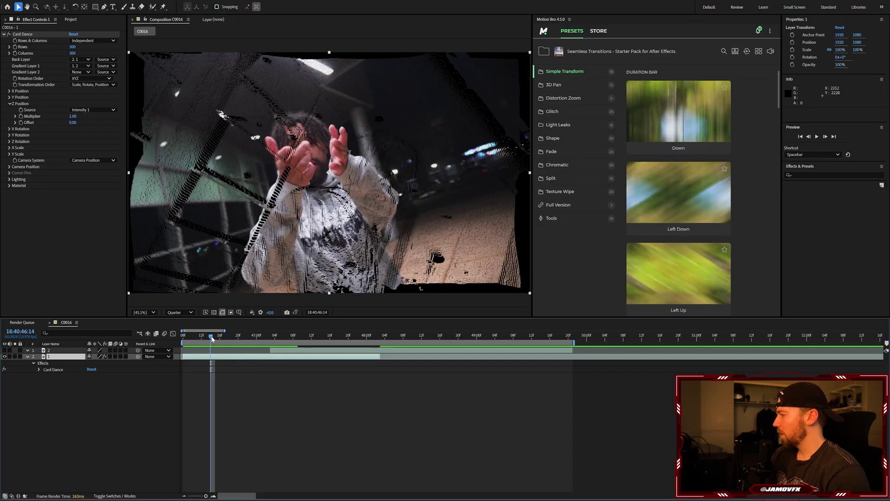
left_click(37, 120)
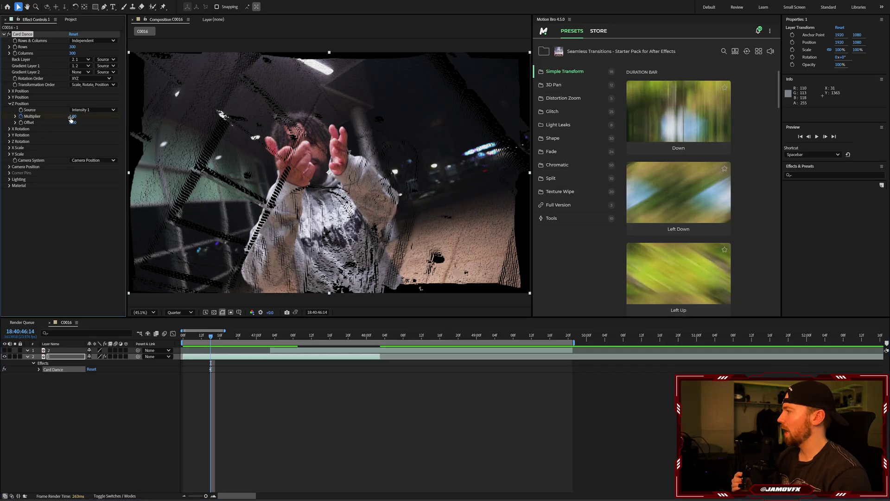
left_click(65, 258)
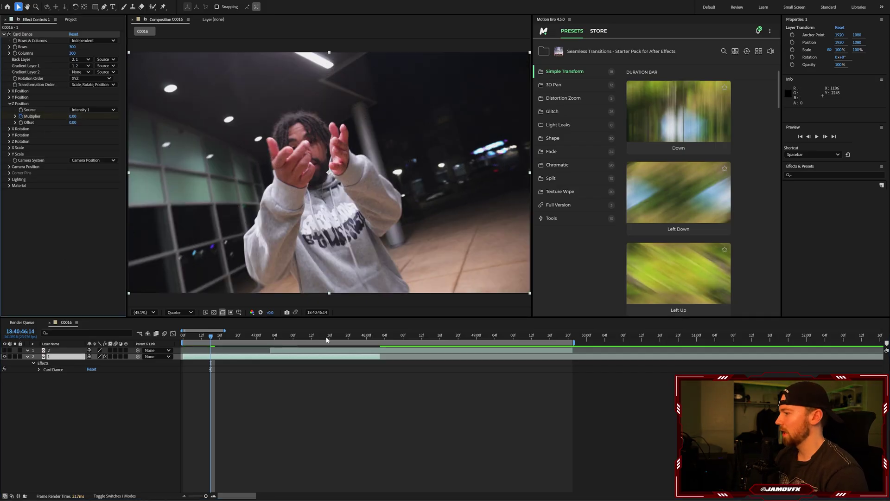
Add a Z Position Multiplier keyframe of 5 at 18:40:48:02 on layer 1 and reveal its keyframes.
left_click(375, 336)
left_click(352, 351)
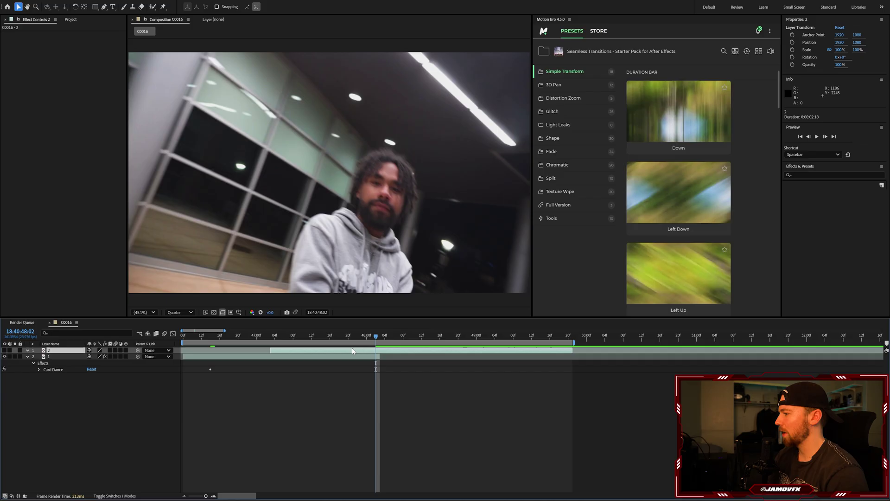
left_click(341, 357)
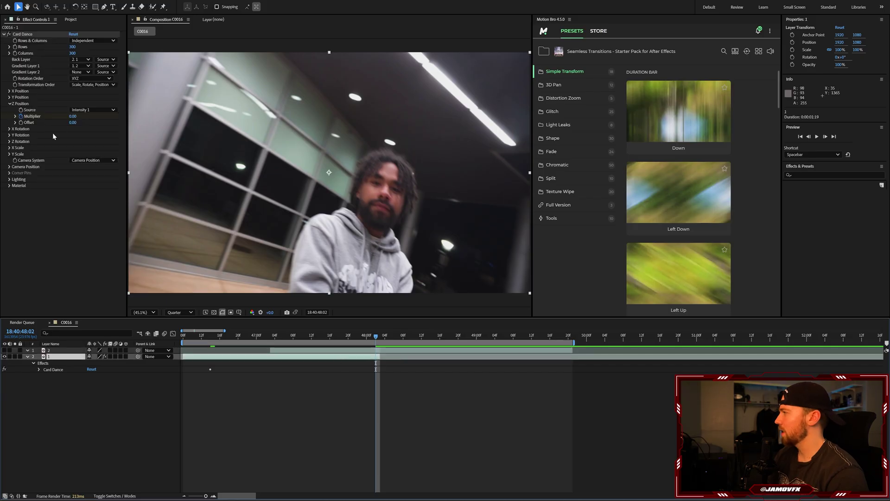
left_click(72, 116)
type("5")
key("Return")
key("u")
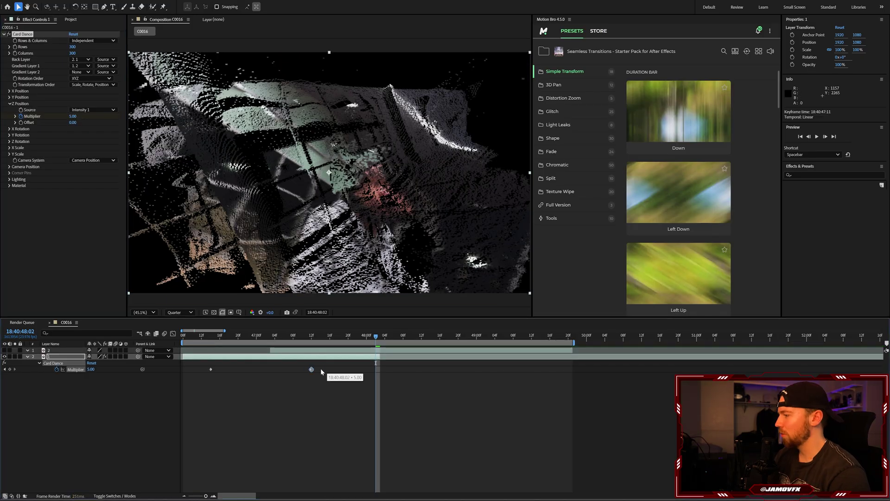
Move the ending Multiplier keyframe earlier, before layer 1 ends, and apply Easy Ease to both Multiplier keyframes.
left_click_drag(367, 366, 210, 379)
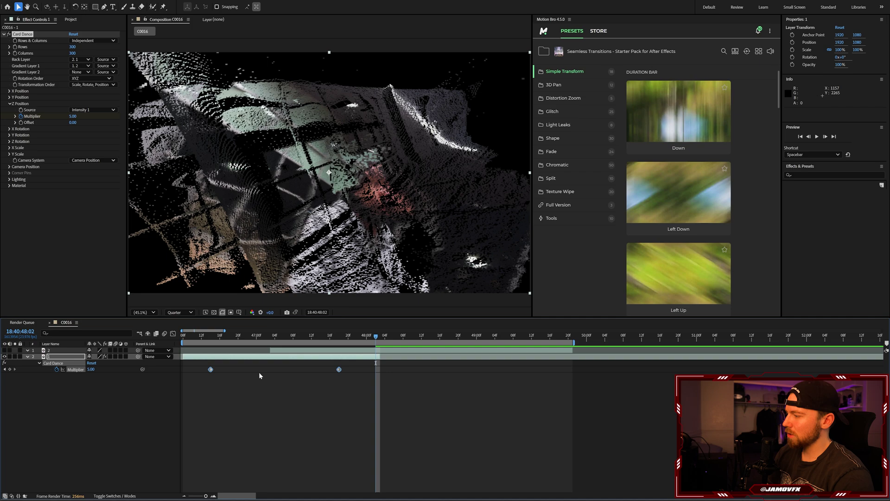
left_click(324, 371)
left_click(338, 369)
left_click(284, 390)
left_click(297, 357)
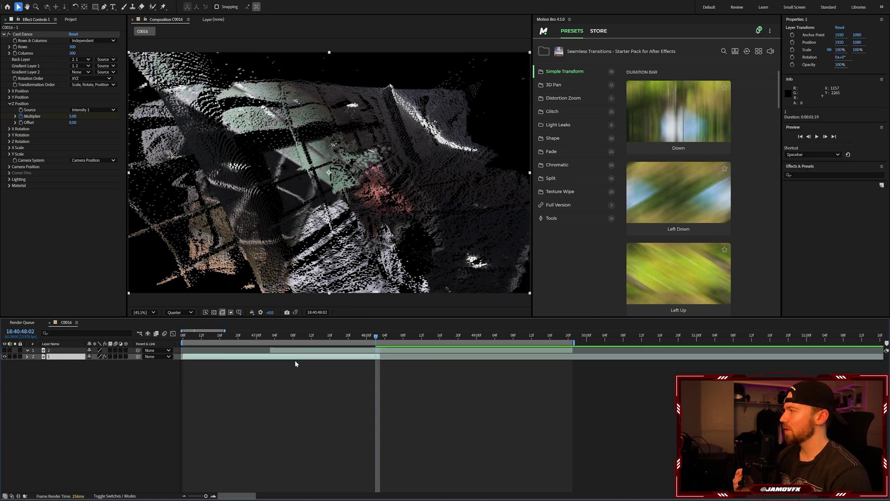
left_click(339, 369)
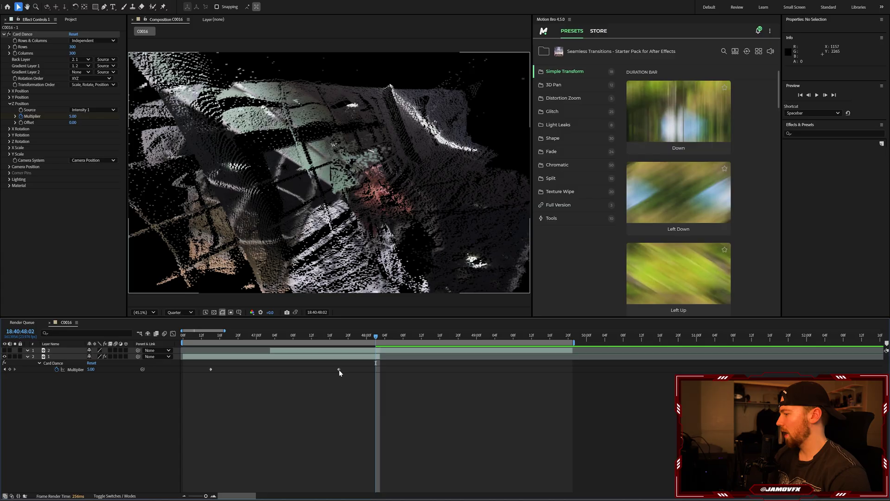
left_click_drag(361, 366, 197, 384)
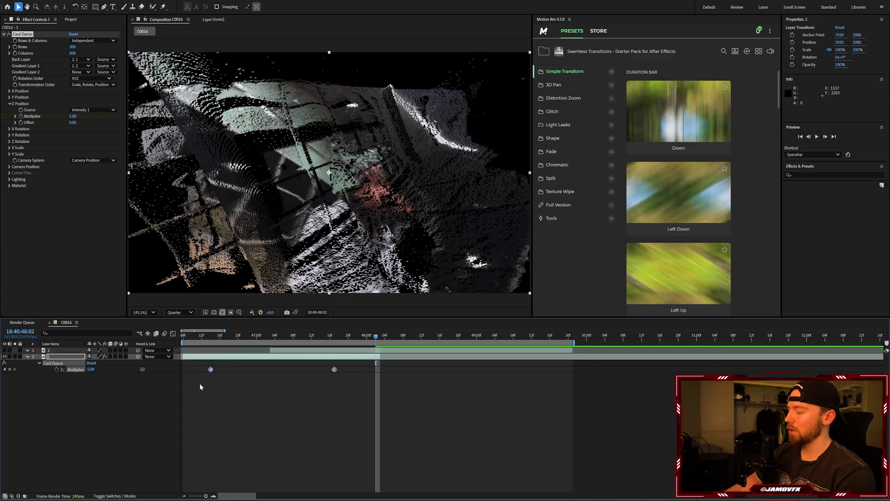
key("F9")
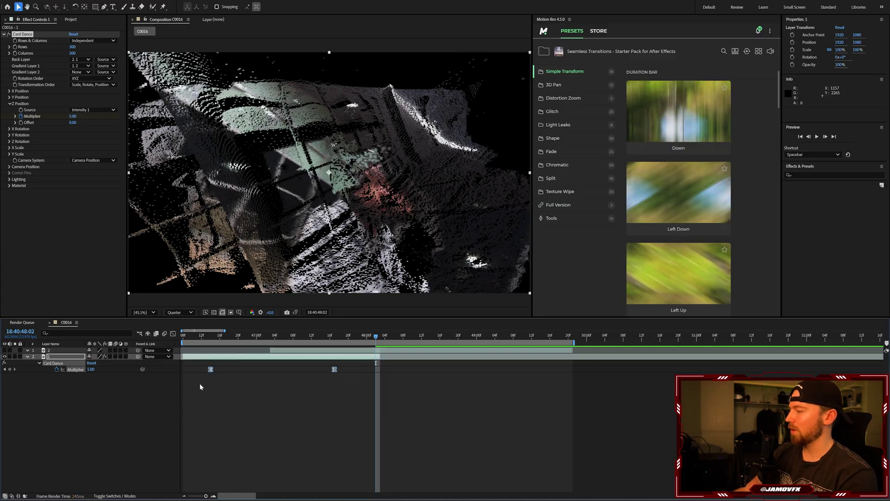
Try to lengthen the ending Multiplier keyframe's ease in the speed graph, preview it, and undo the change.
left_click(172, 334)
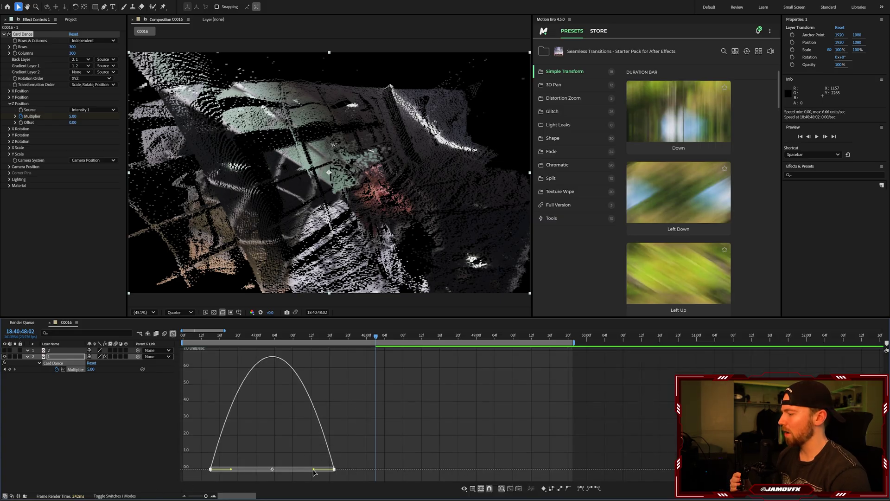
left_click_drag(313, 471, 260, 471)
left_click_drag(233, 334, 270, 335)
key("ctrl+z")
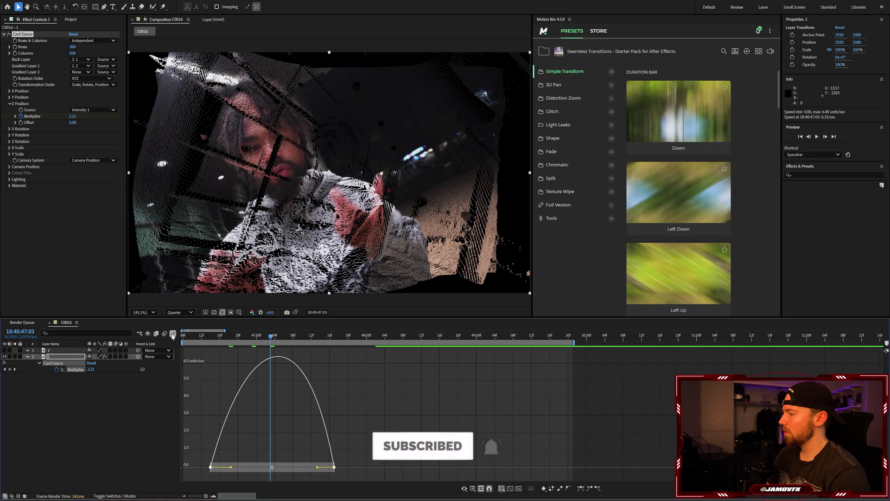
left_click(173, 334)
Preview the effect up to 18:40:47:05 and toggle layer 2's visibility to compare both clips.
left_click(253, 335)
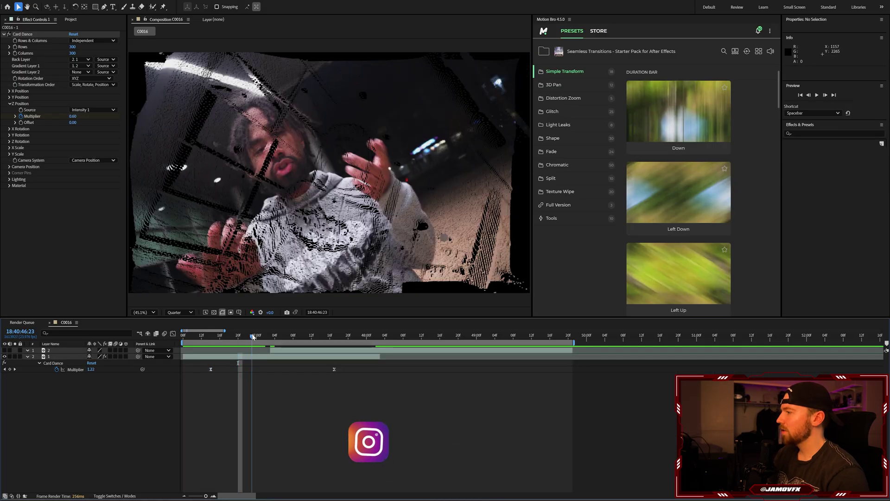
left_click_drag(253, 336, 282, 341)
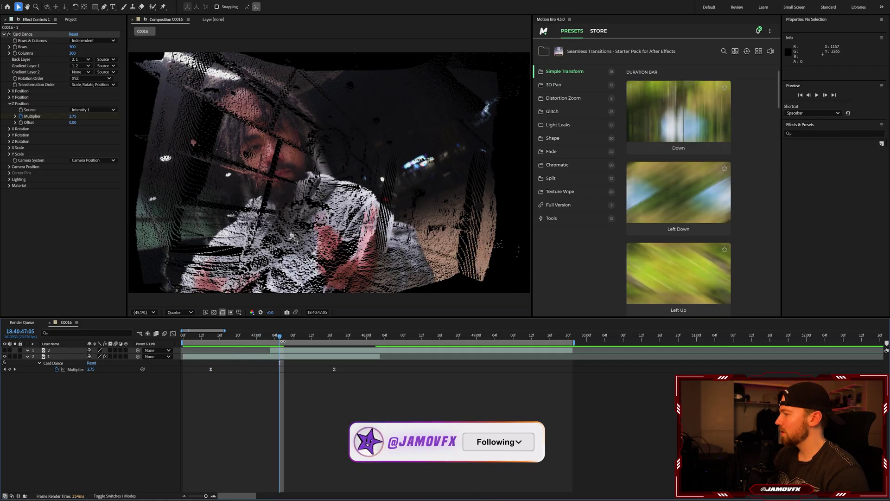
left_click(288, 350)
left_click(4, 349)
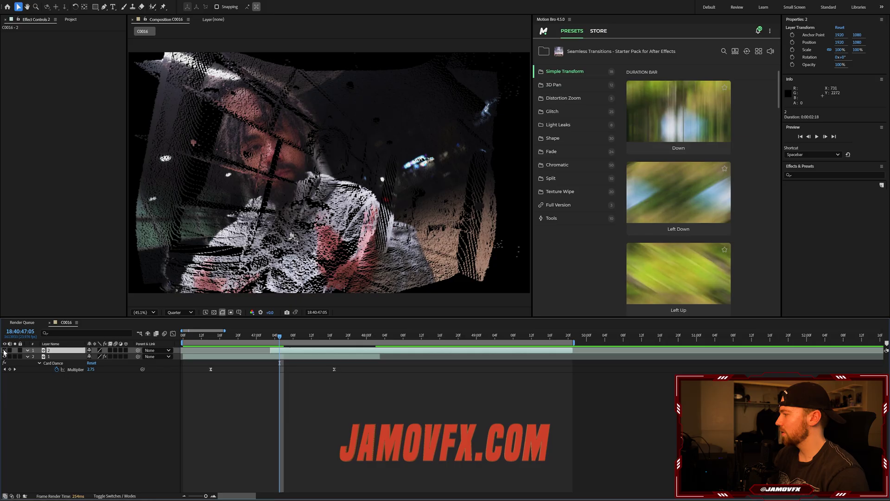
left_click(5, 351)
left_click(4, 350)
left_click(5, 351)
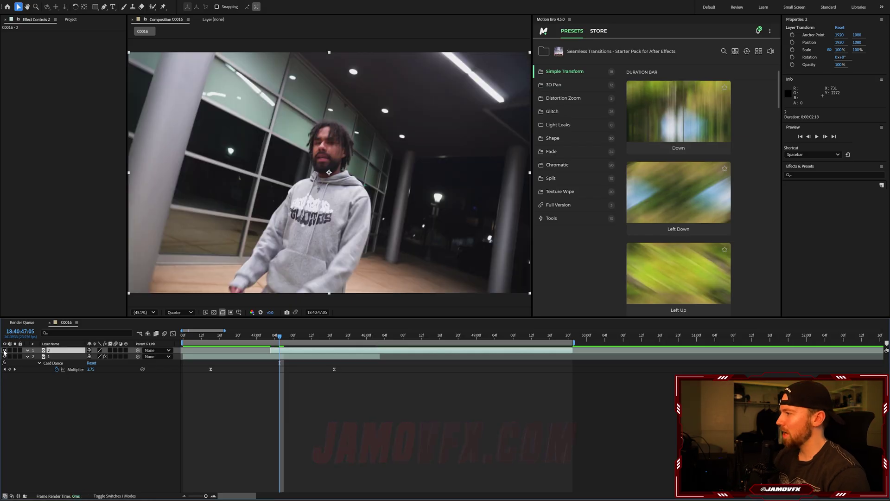
left_click(4, 350)
scroll(310, 202, "up", 1)
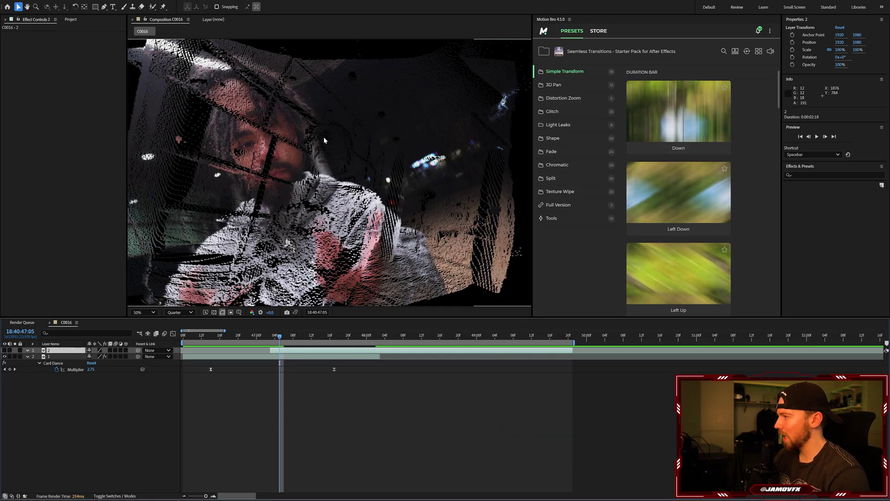
left_click(5, 356)
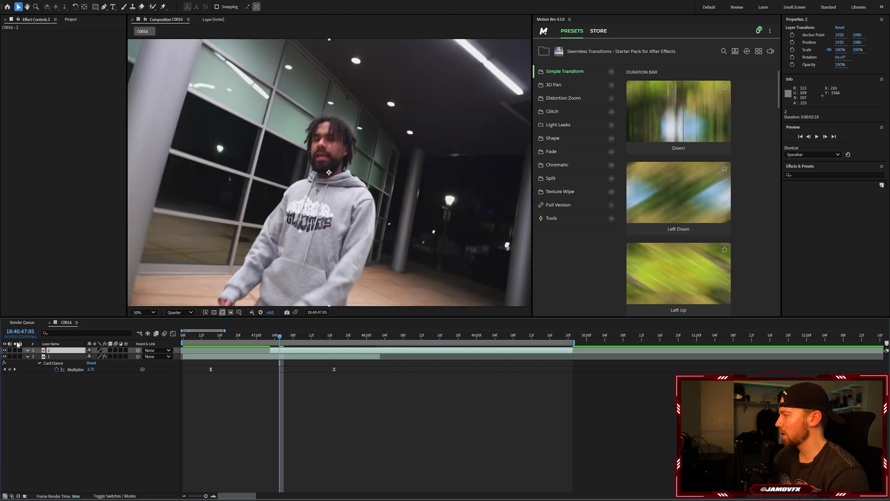
left_click(4, 350)
Try to shift layer 2 later in the timeline, undo the shift, and go to 18:40:48:10.
left_click_drag(290, 350, 381, 350)
key("ctrl+z")
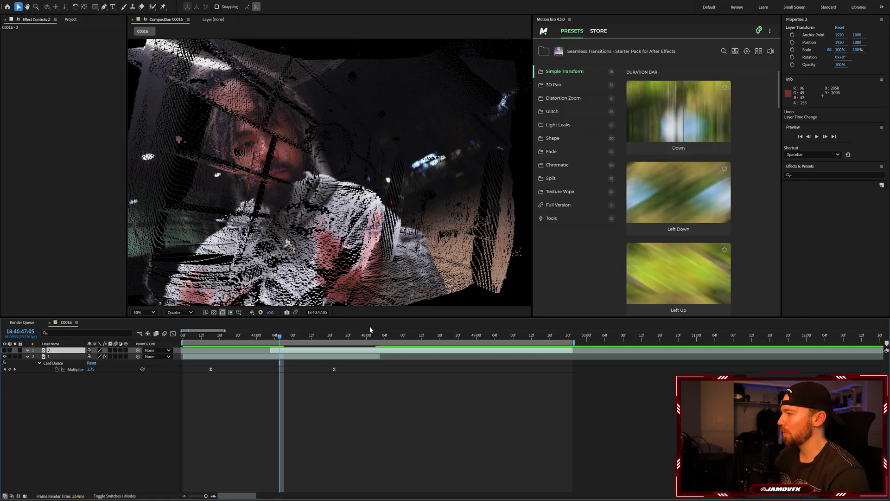
left_click(408, 335)
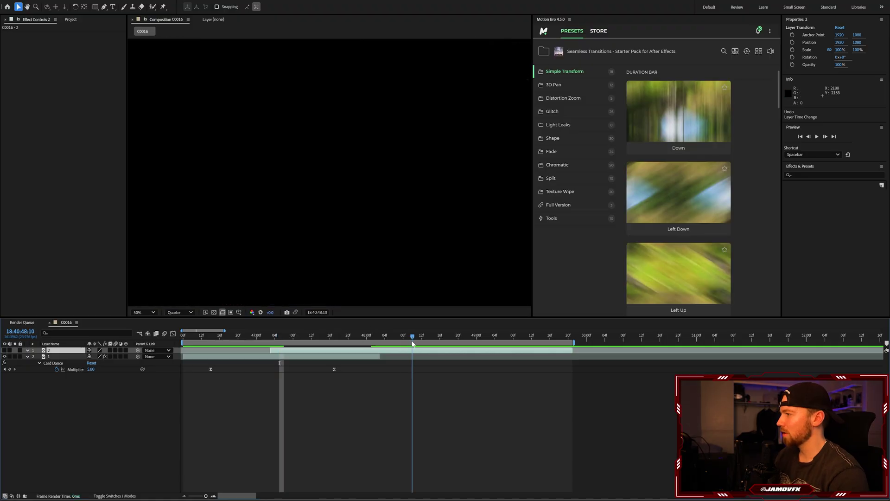
With layer 2 hidden, move layer 1's starting Multiplier keyframe to about 18:40:46:12 and its ending one to about 18:40:47:14.
left_click(4, 350)
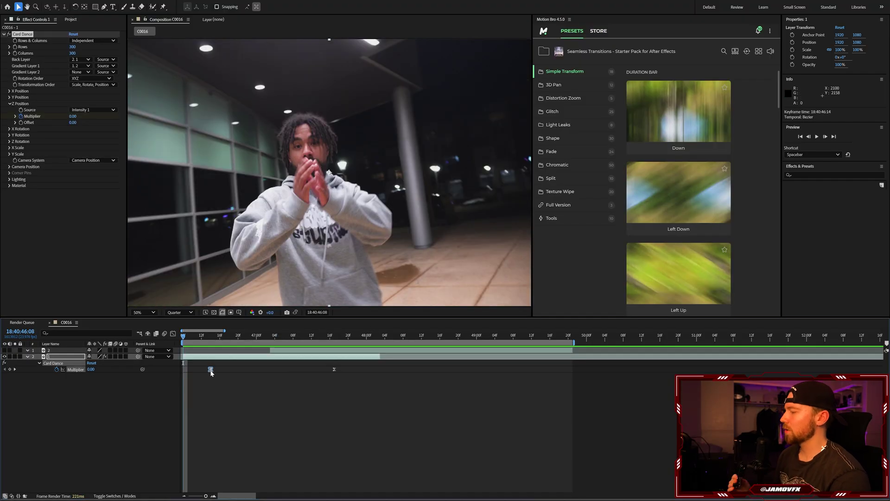
left_click_drag(210, 369, 183, 369)
left_click(200, 372)
left_click_drag(334, 369, 321, 369)
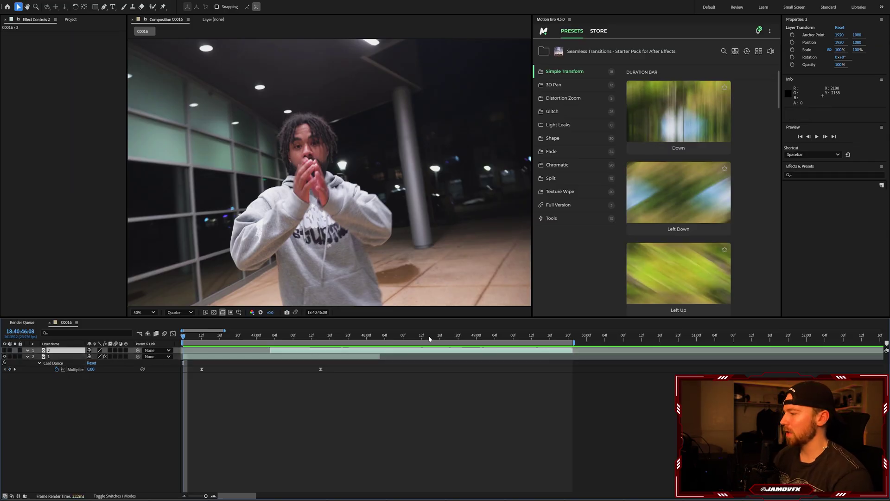
Preview layer 1's retimed Card Dance animation from 18:40:46:08 until the picture goes empty.
left_click_drag(430, 339, 436, 339)
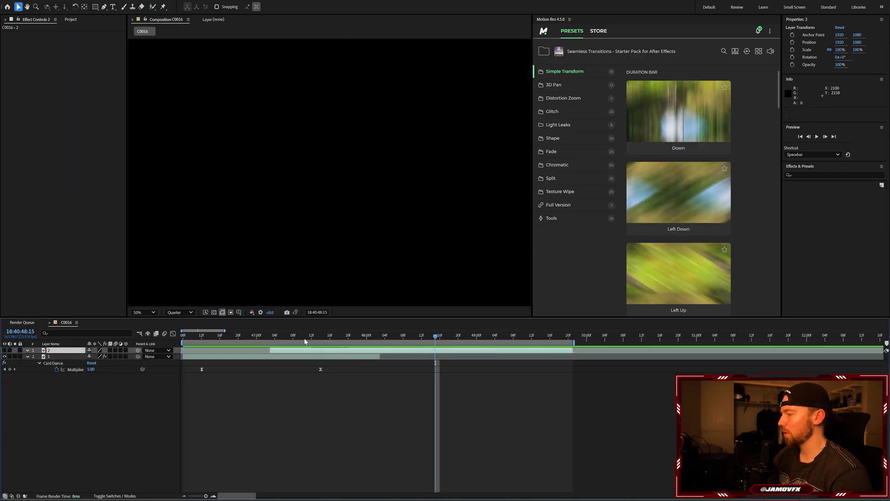
left_click_drag(303, 339, 183, 339)
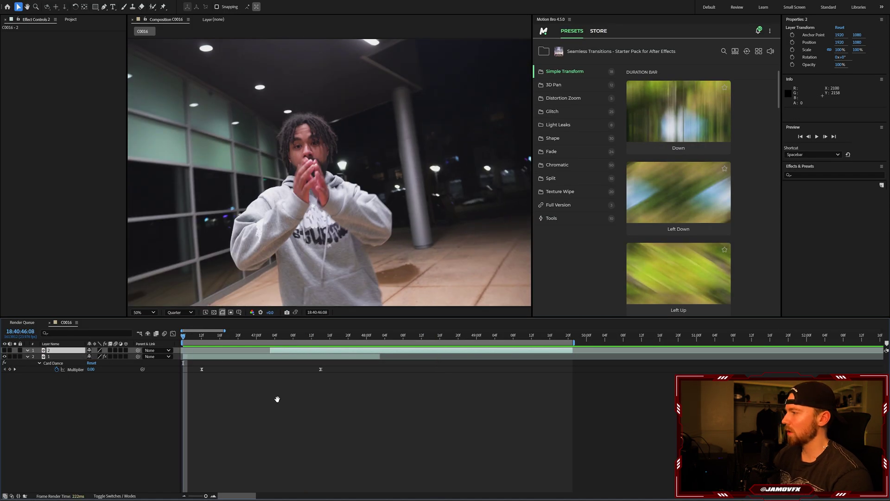
key("space")
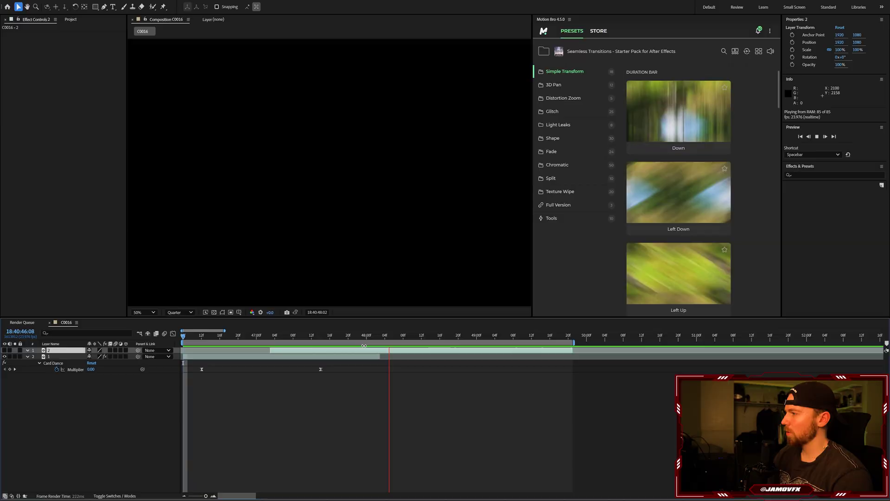
key("space")
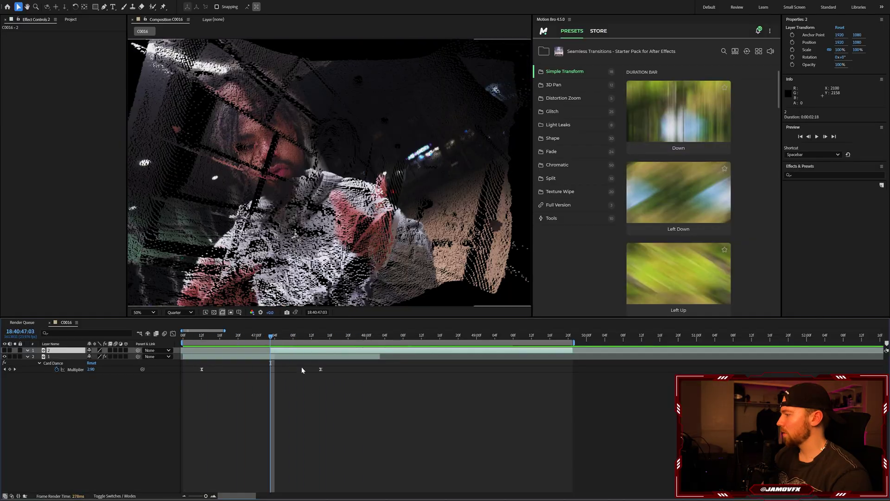
Set the work area to finish where layer 1 ends, at 18:40:48:02.
left_click(302, 369)
left_click_drag(273, 338, 377, 337)
left_click(56, 356)
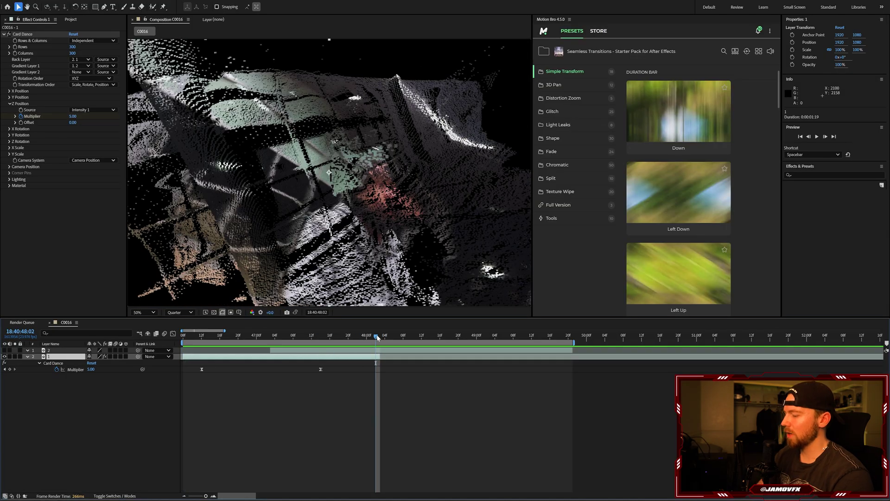
key("n")
left_click(248, 337)
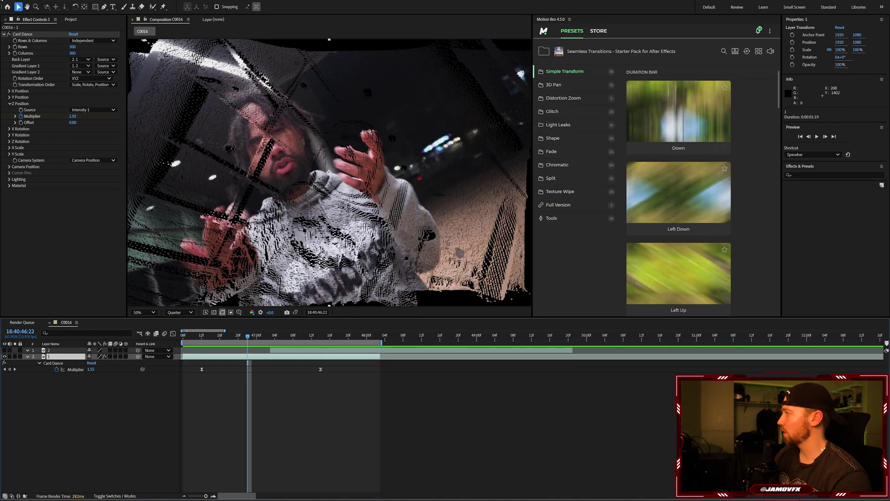
Add transition pre.mp4 to the composition, start it at 18:40:46:08 where layer 1 begins, and stack it below layer 2.
left_click(2, 2)
left_click_drag(575, 351, 336, 356)
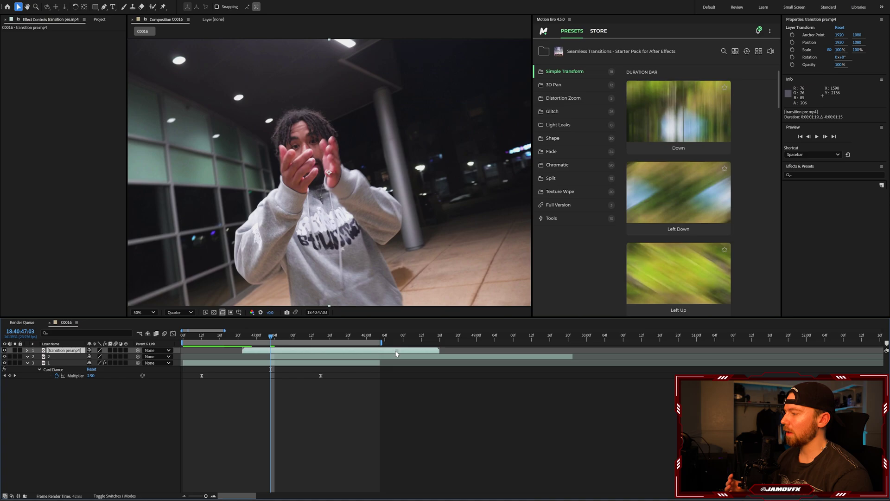
left_click_drag(79, 353, 80, 362)
Delete the original layer 1, restore it, and park it after layer 2's end in the timeline.
left_click(279, 364)
key("Delete")
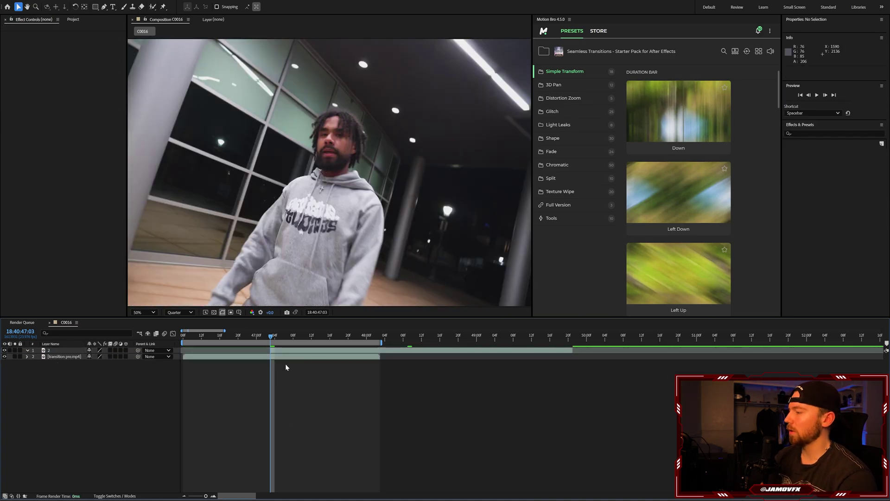
key("ctrl+z")
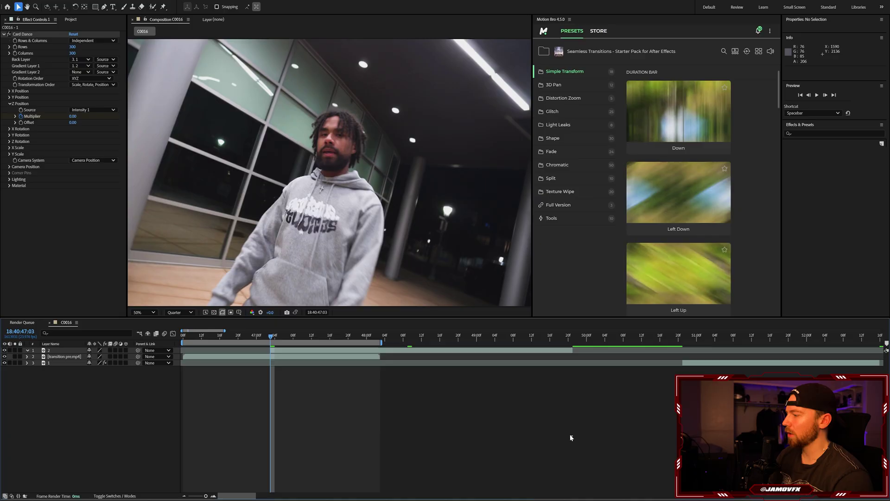
Review the overlap of transition pre.mp4 and layer 2, and extend the work area to layer 2's end.
left_click_drag(279, 339, 242, 340)
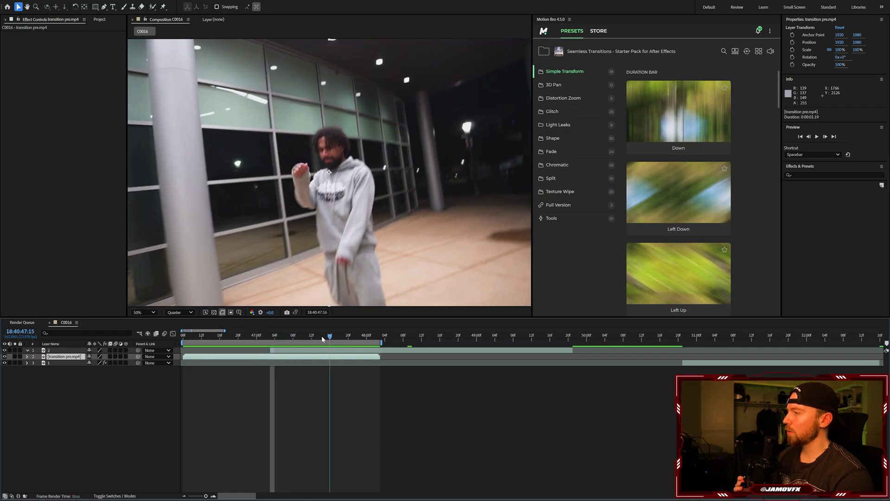
left_click_drag(355, 235, 384, 249)
left_click_drag(246, 336, 276, 335)
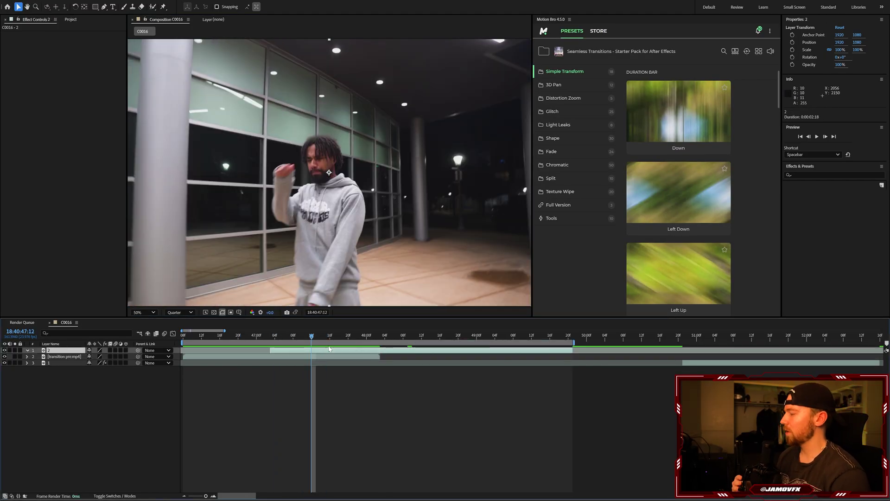
Apply the Card Dance effect to layer 2 and set its Gradient Layer 1 to layer 2 itself.
key("ctrl+space")
type("card")
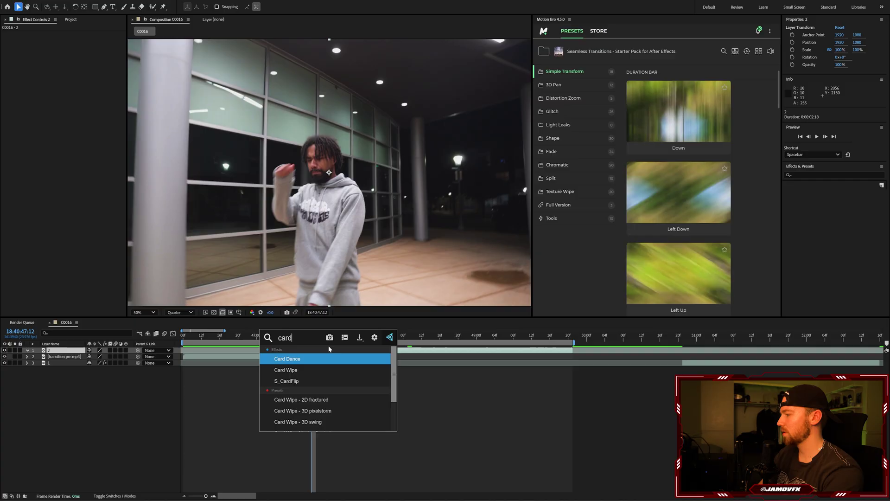
key("Return")
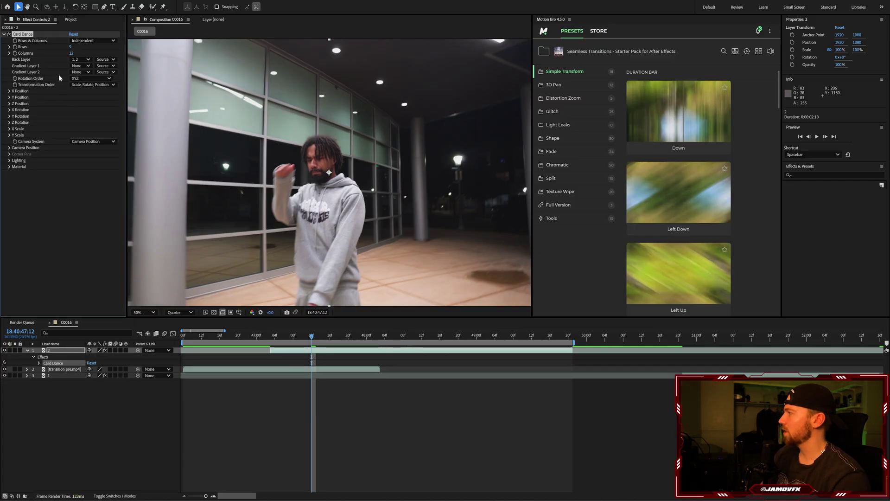
left_click(80, 67)
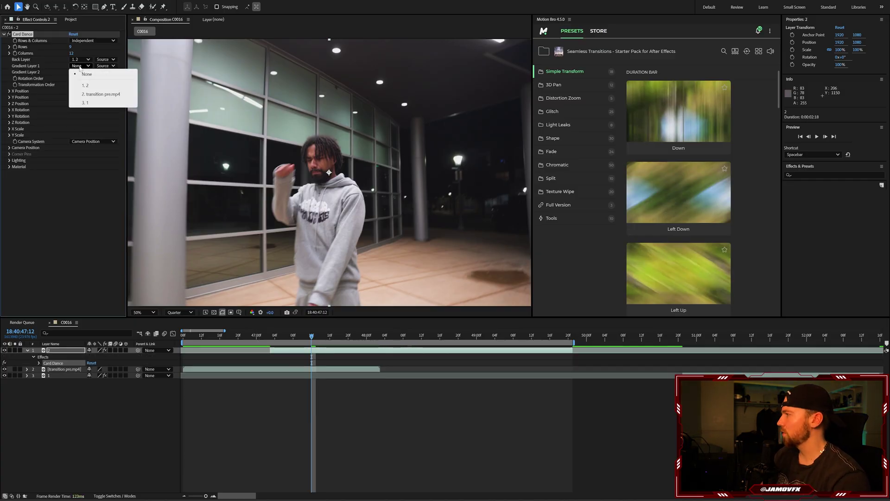
left_click(85, 85)
left_click(319, 355)
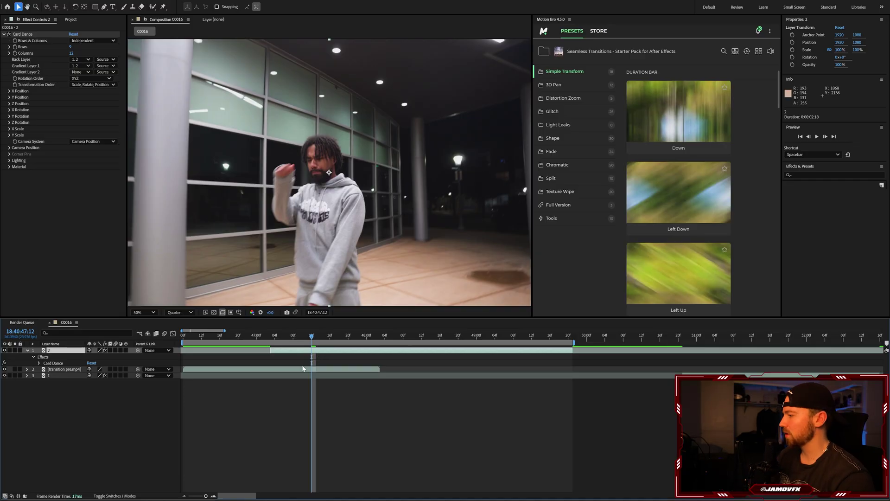
left_click(302, 368)
left_click(319, 352)
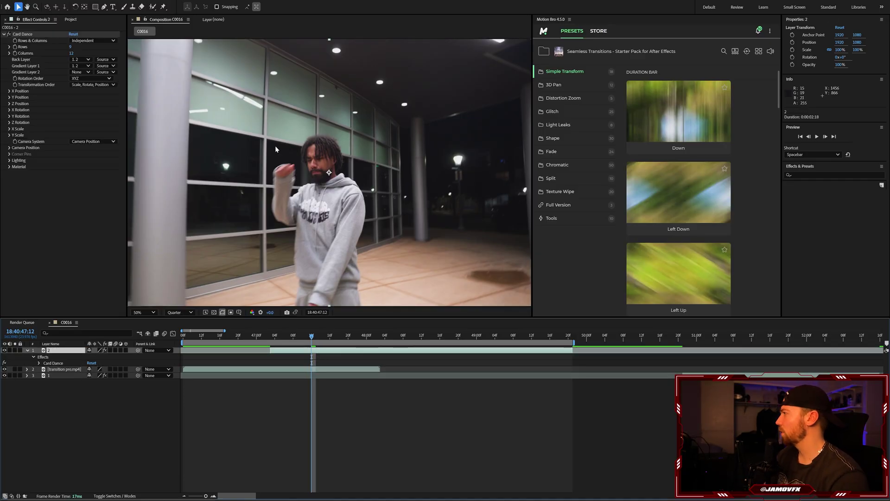
Set layer 2's Card Dance Rows and Columns to 300 each.
left_click(70, 48)
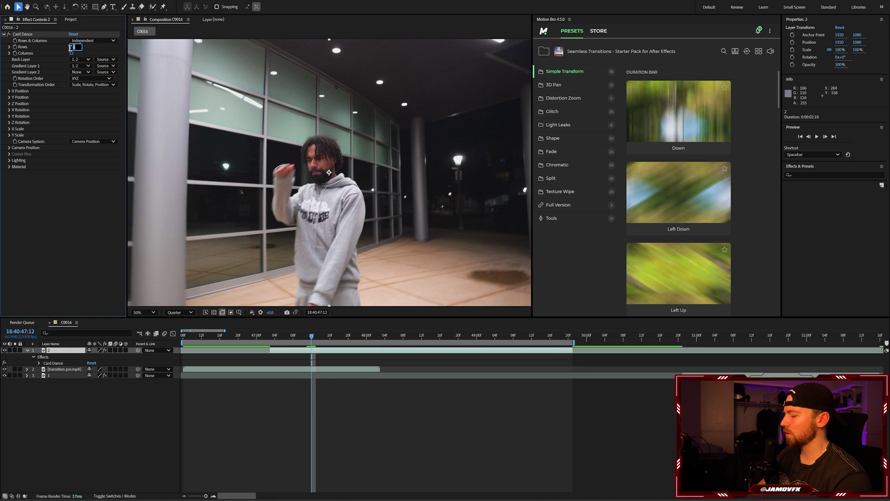
left_click(71, 54)
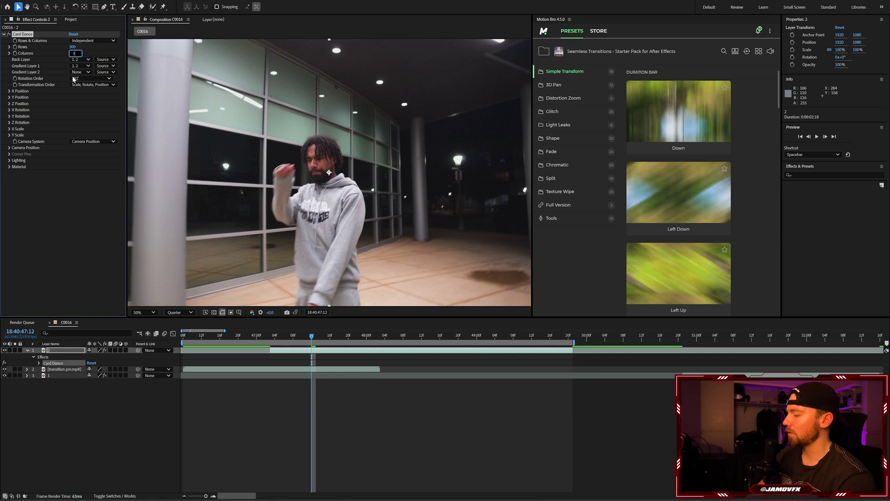
key("Return")
At layer 2's start, 18:40:47:03, set the Z Position Source to Intensity 1 and keyframe its Multiplier at 8.40.
left_click_drag(294, 339, 270, 338)
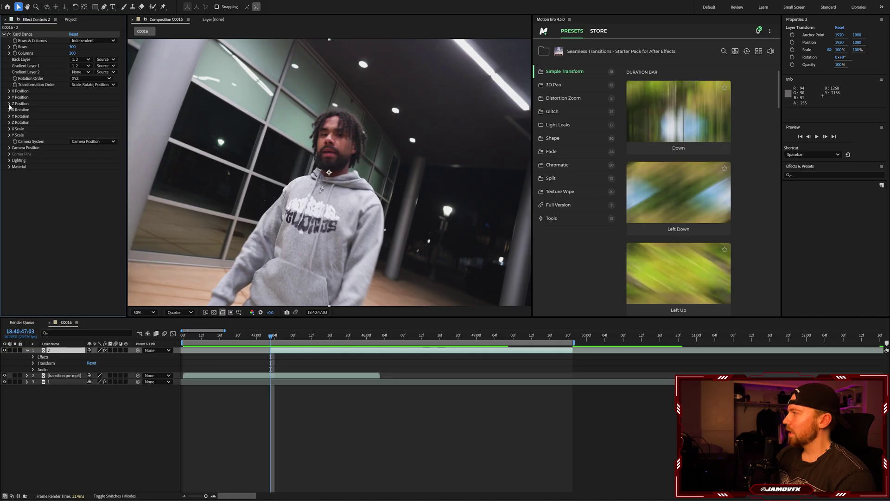
left_click(9, 104)
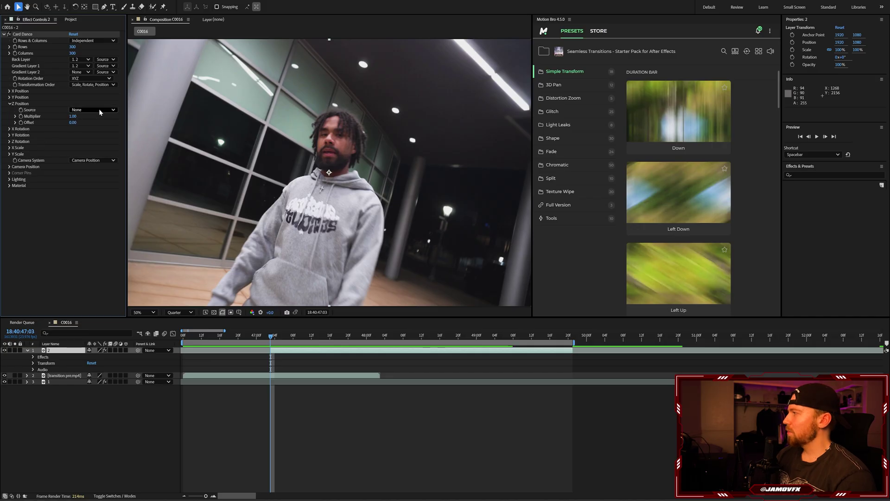
left_click(99, 110)
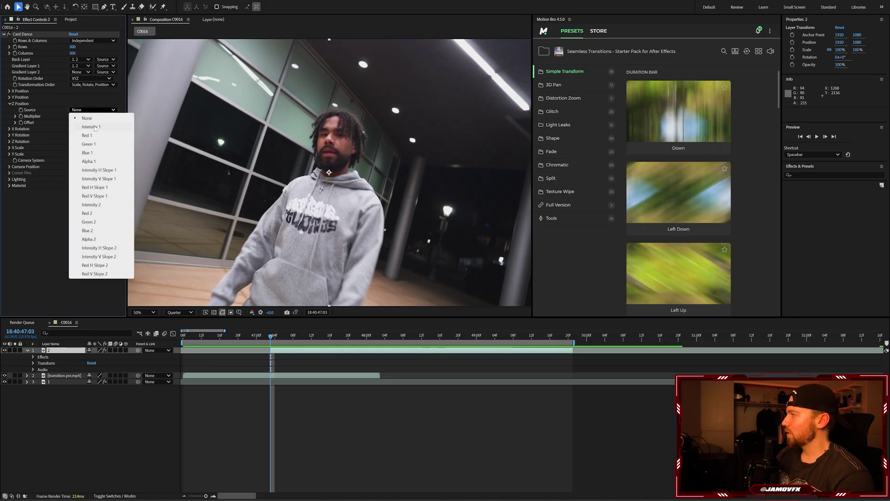
left_click(94, 127)
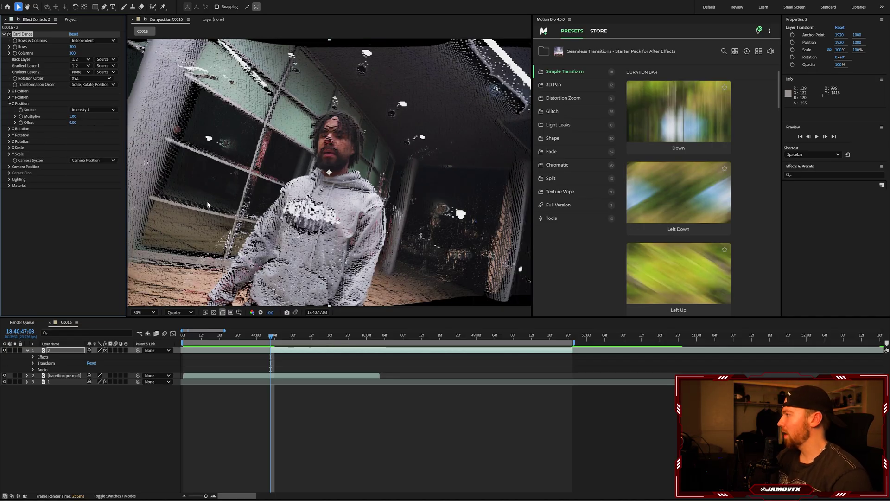
left_click_drag(73, 118, 99, 117)
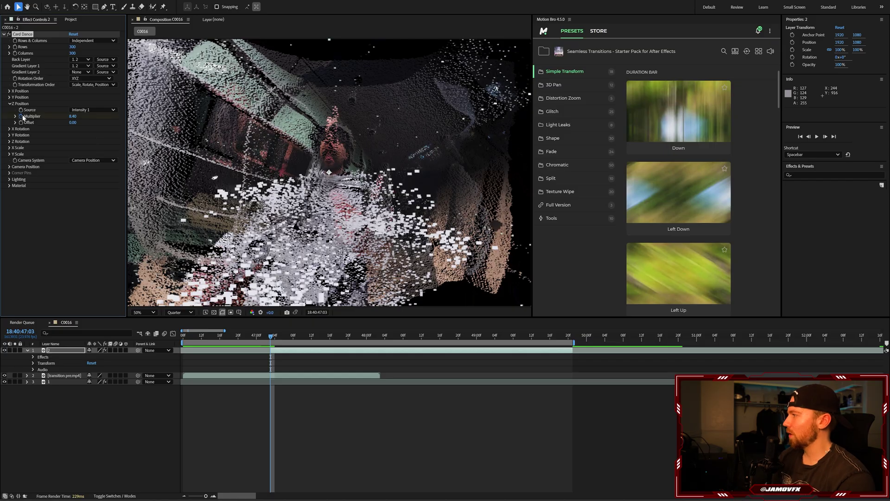
Keyframe layer 2's Multiplier at 0 at 18:40:48:02 and apply Easy Ease to both of its Multiplier keyframes.
left_click(380, 338)
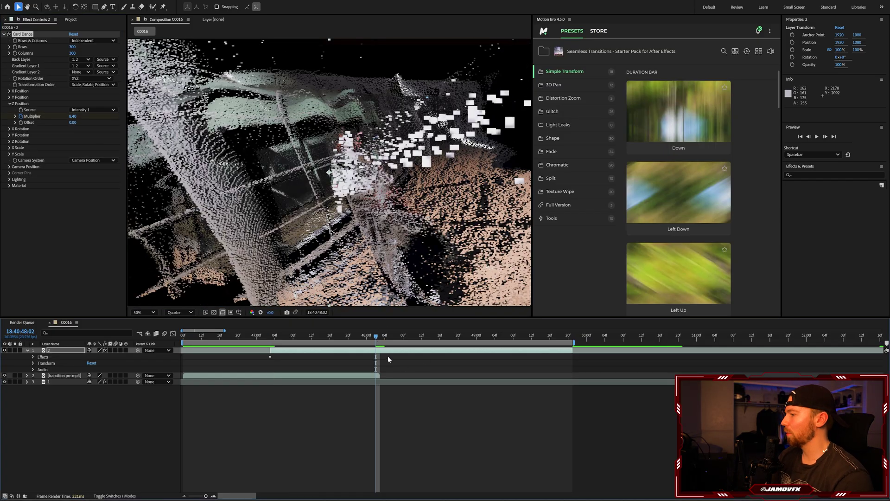
left_click(71, 116)
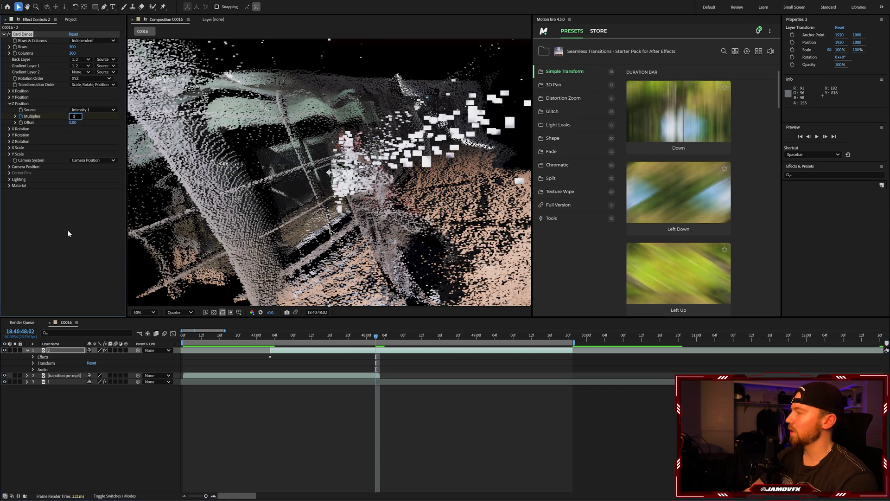
key("Return")
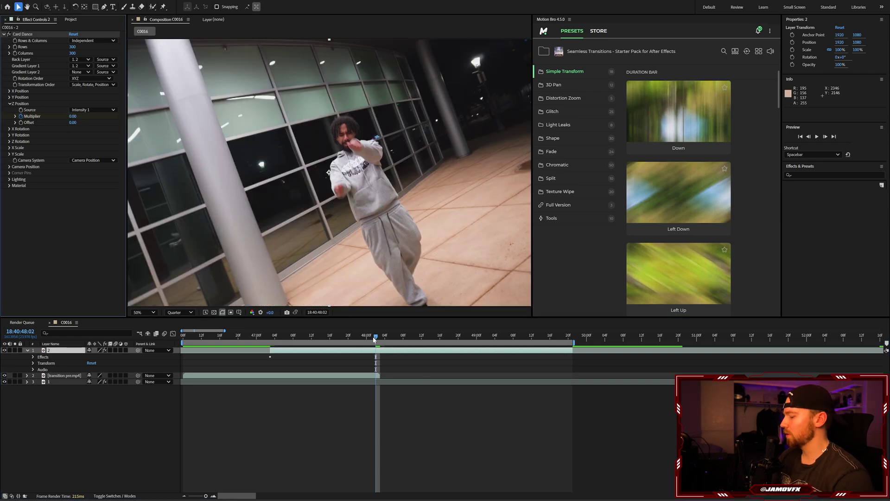
key("u")
left_click_drag(383, 365, 260, 367)
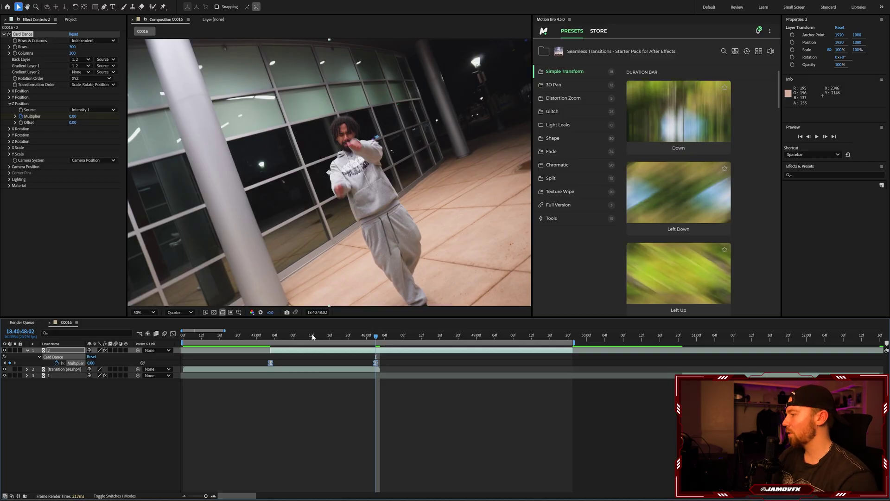
In the speed graph, lengthen the outgoing ease of layer 2's starting Multiplier keyframe.
left_click(173, 333)
left_click_drag(445, 410, 185, 346)
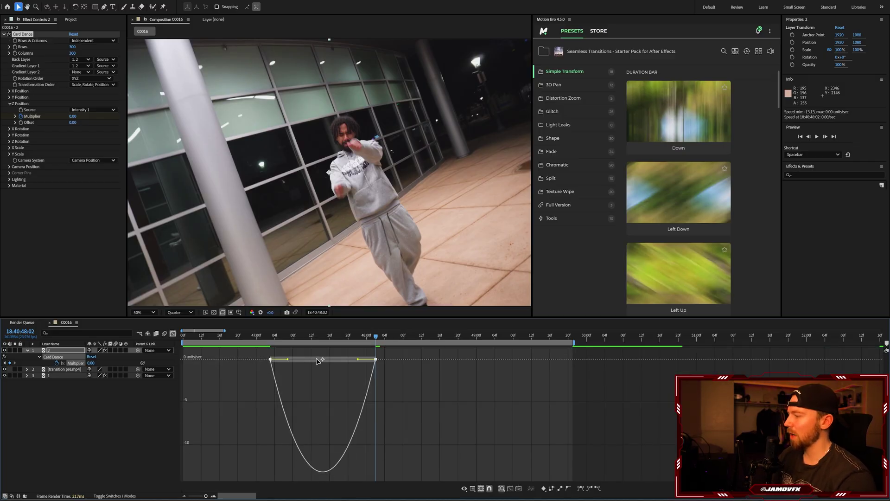
left_click_drag(288, 361, 311, 358)
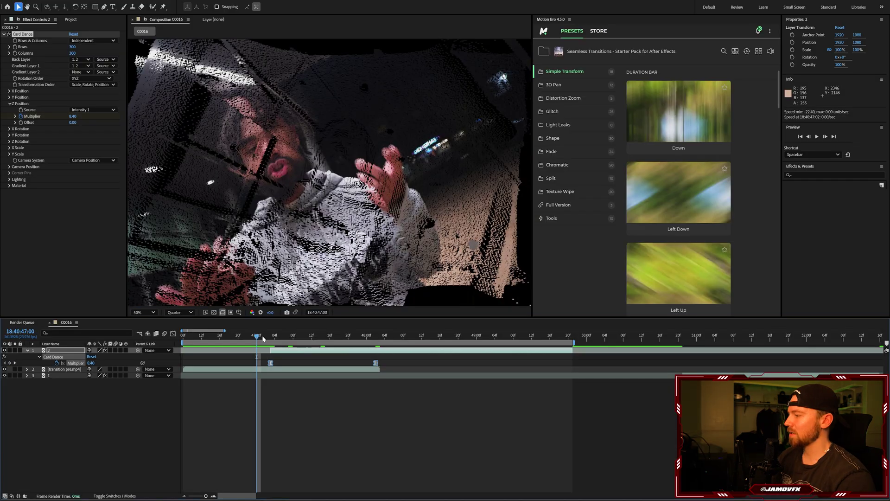
Preview the full transition from transition pre.mp4 into layer 2, ending at the first Multiplier keyframe at 18:40:47:03.
left_click(245, 337)
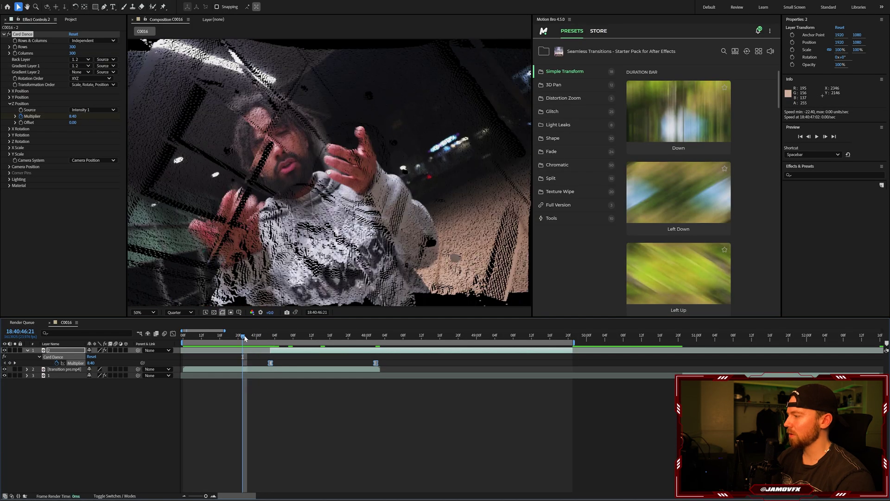
left_click(332, 403)
key("k")
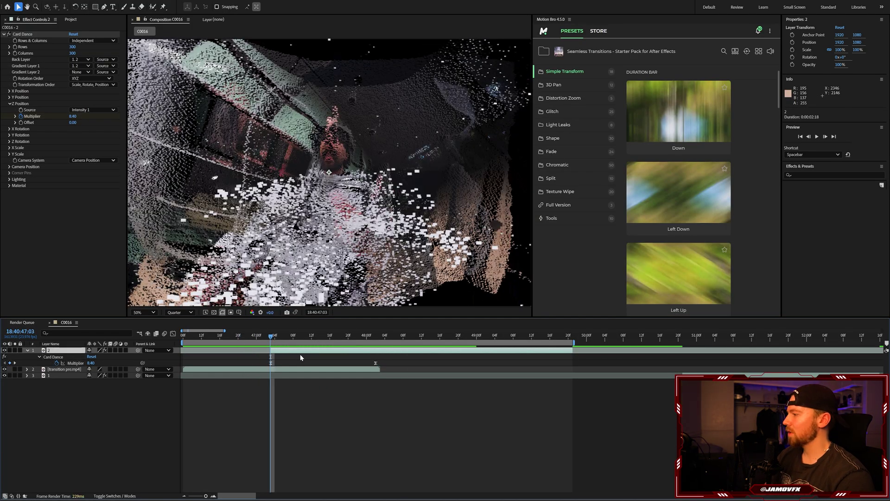
key("space")
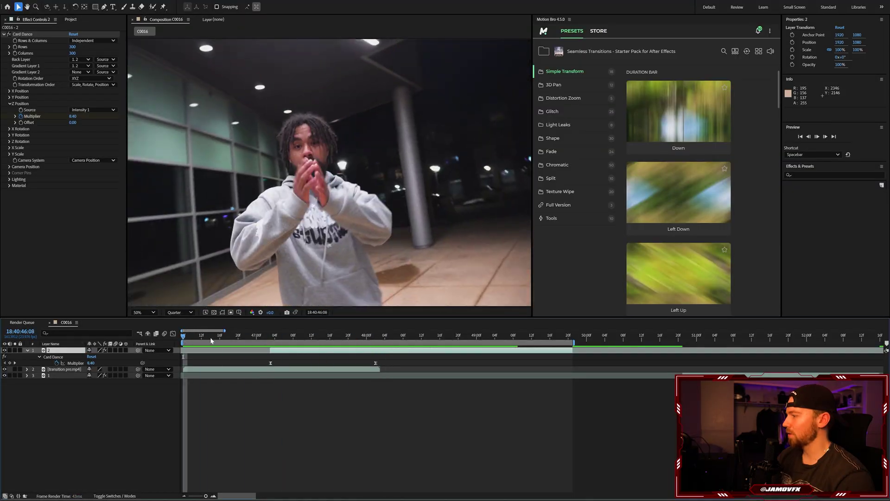
key("space")
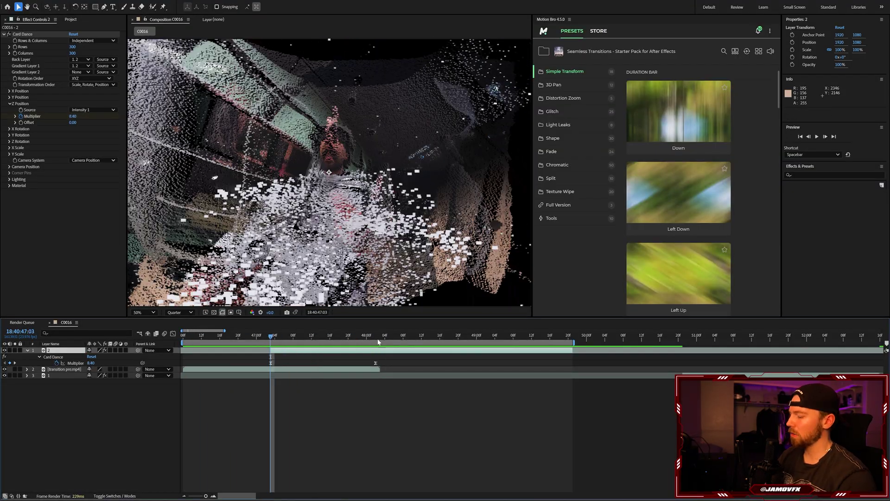
Apply Luma Key to layer 2 and keyframe its Threshold at 255 at 18:40:47:03.
key("ctrl+space")
type("luma")
key("Return")
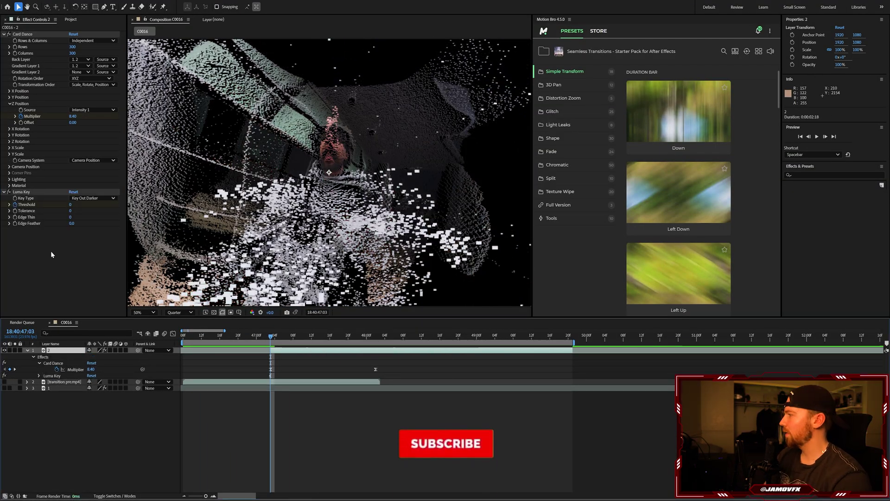
left_click(21, 204)
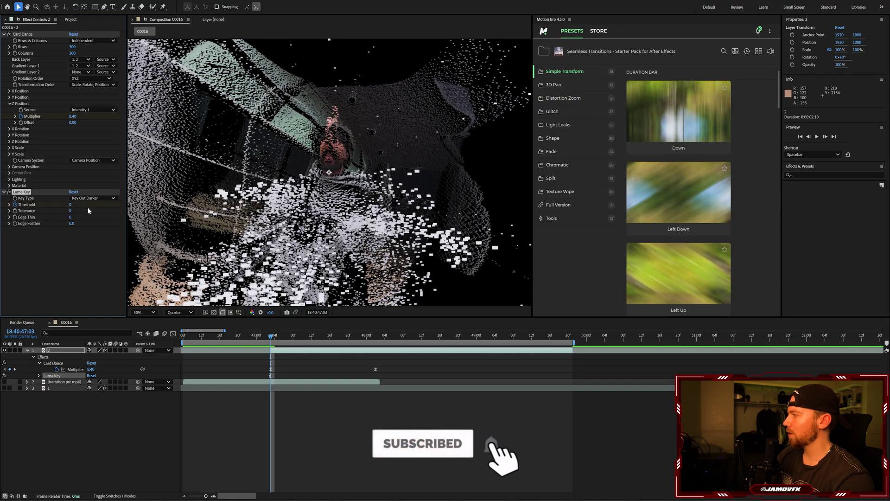
left_click_drag(70, 204, 158, 207)
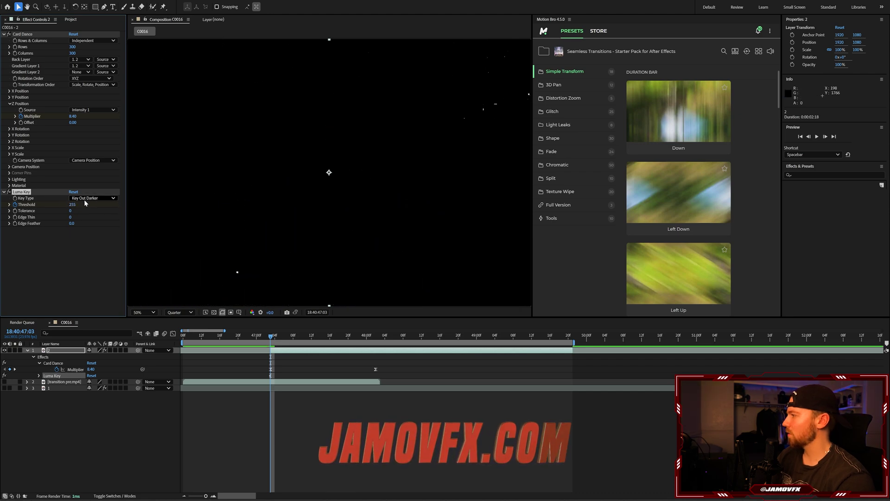
Keyframe layer 2's Luma Key Threshold at 8 at 18:40:48:02.
left_click(377, 338)
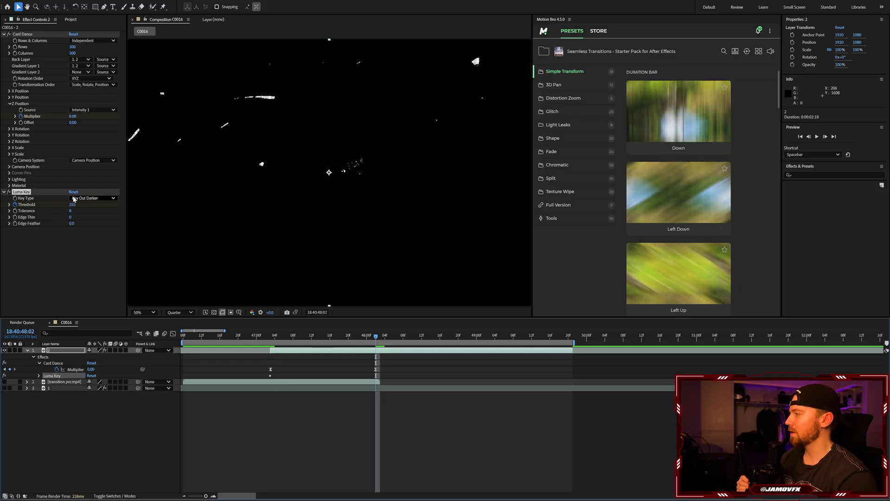
left_click_drag(73, 205, 74, 207)
type("8")
key("Return")
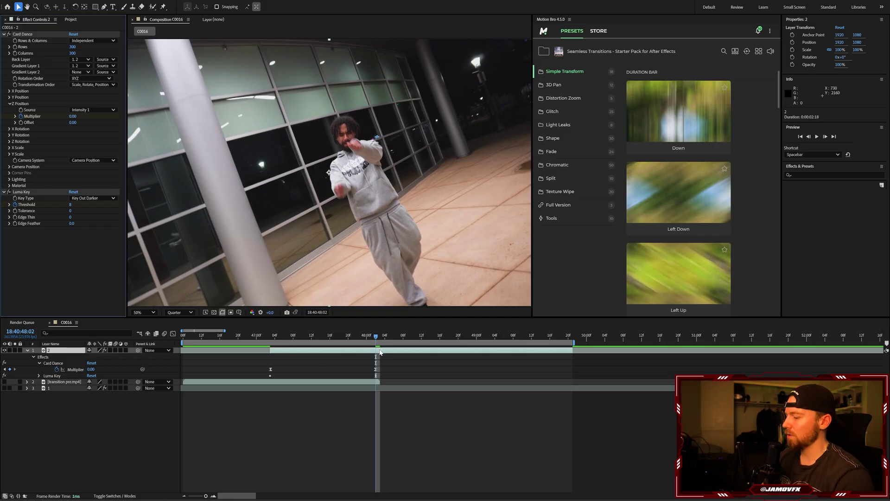
Reveal layer 2's Luma Key Threshold keyframes and apply Easy Ease to both of them.
key("u")
key("u")
left_click(337, 380)
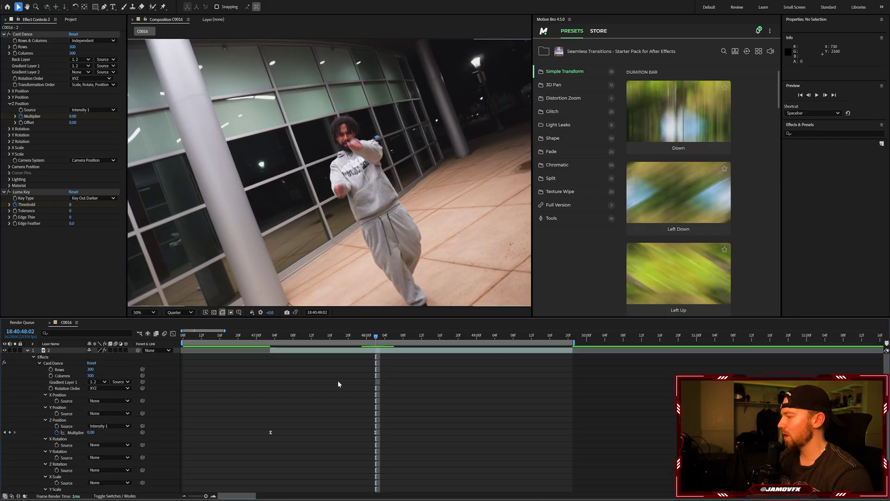
scroll(337, 379, "down", 2)
left_click_drag(247, 455, 390, 478)
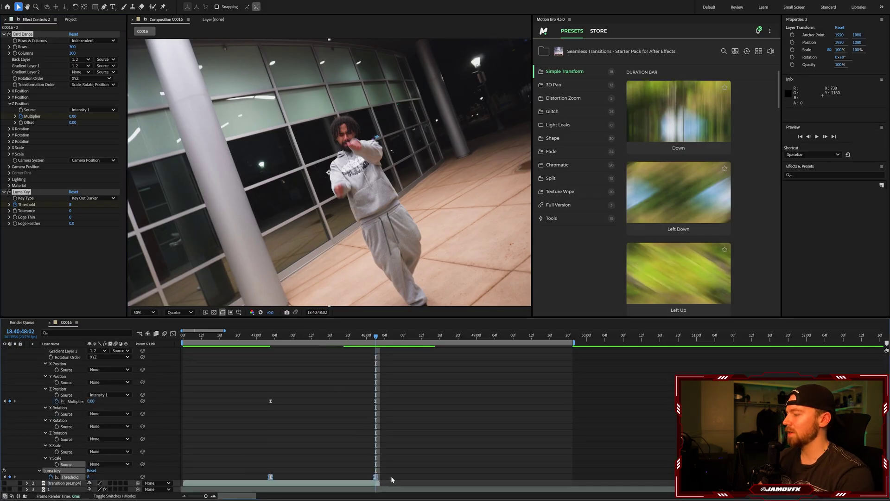
right_click(376, 477)
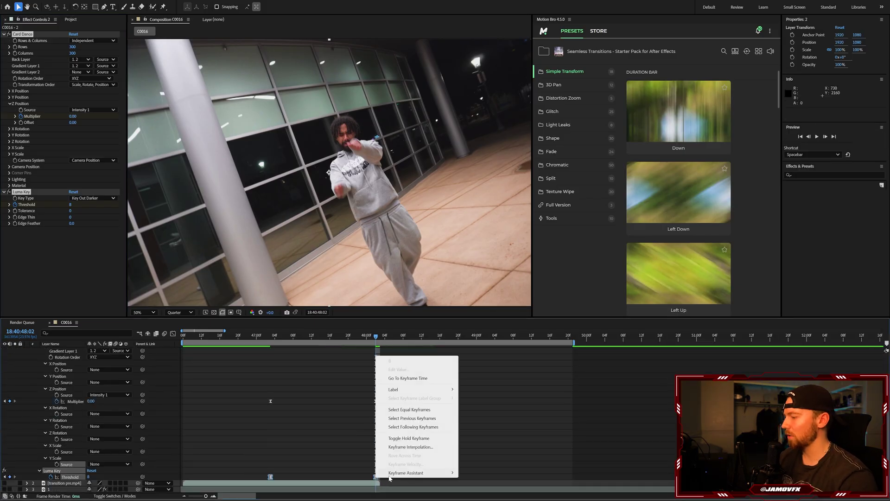
mouse_move(391, 473)
left_click(479, 420)
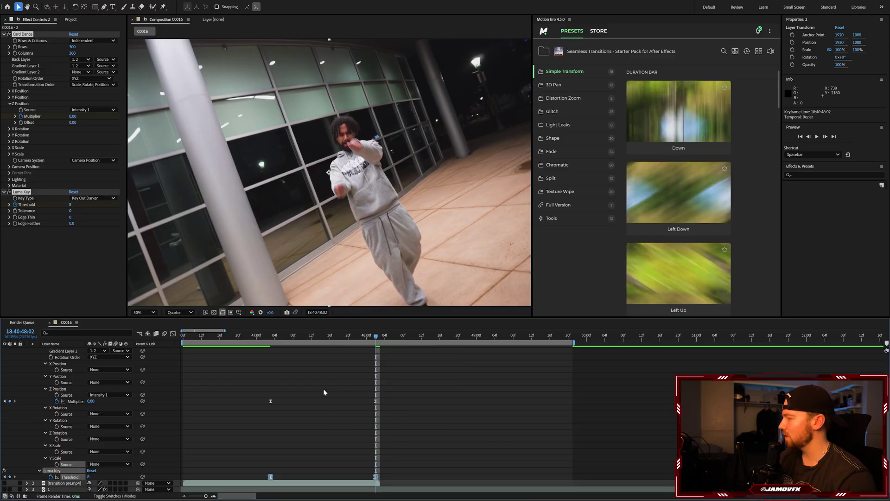
In the speed graph, lengthen the outgoing ease of the starting Threshold keyframe so the change peaks closer to the ending keyframe.
left_click(173, 334)
left_click_drag(338, 357, 408, 397)
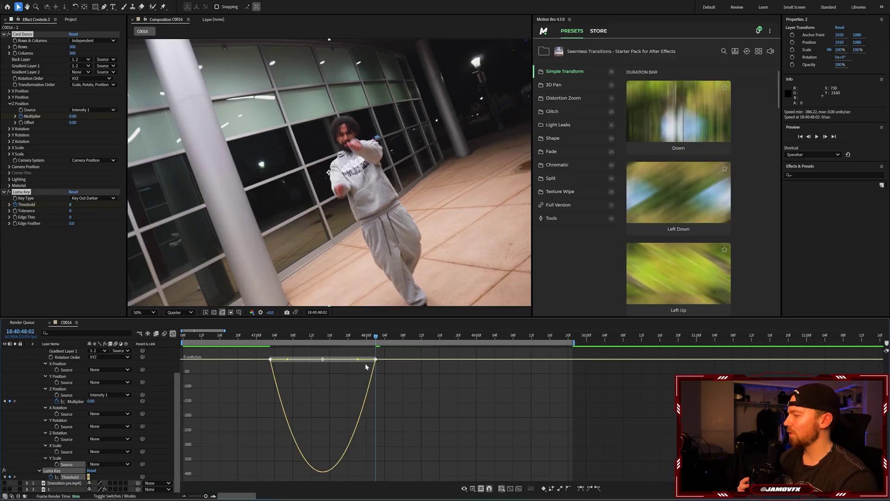
left_click_drag(366, 360, 304, 361)
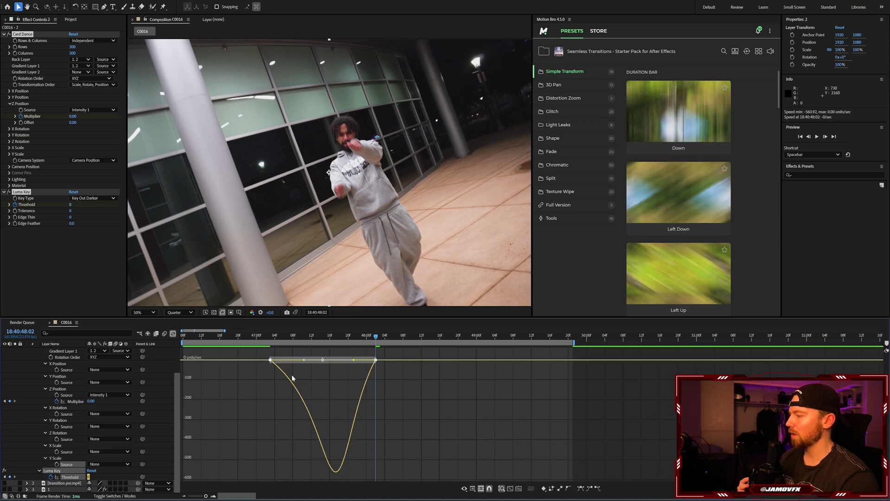
left_click(165, 333)
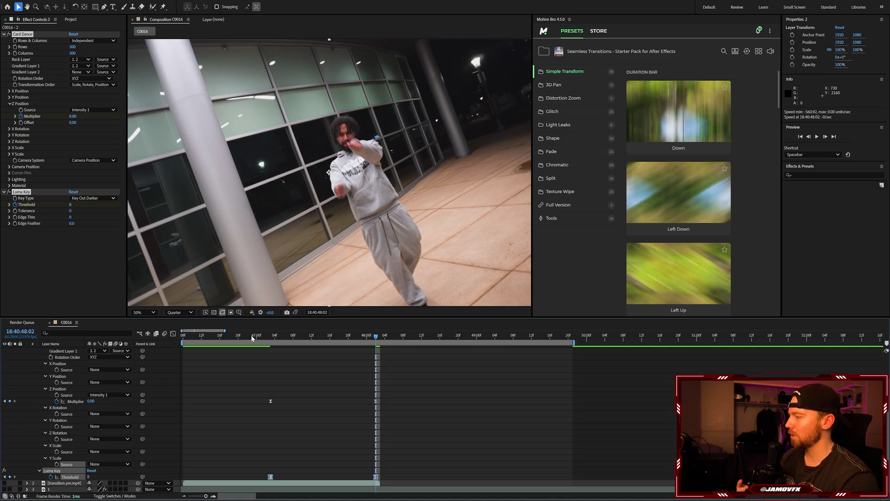
Preview layer 2's keyed particle reveal from 18:40:47:00 and again from 18:40:47:03.
left_click(256, 335)
key("space")
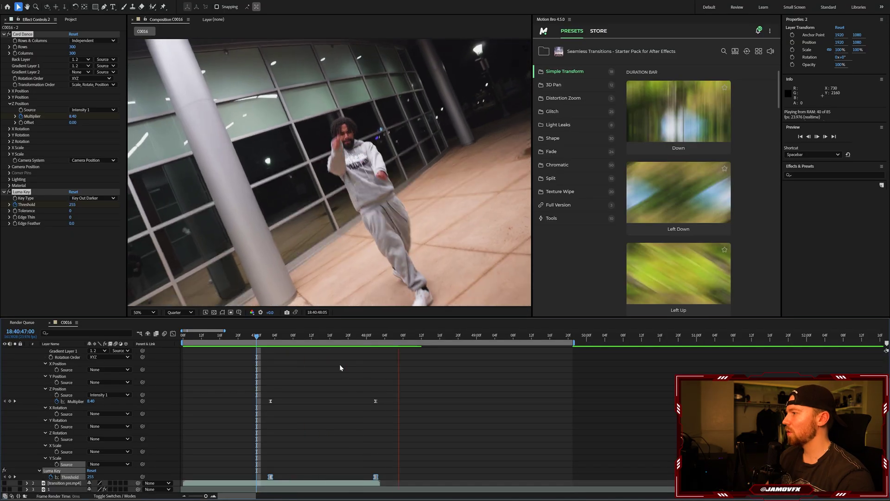
left_click(269, 335)
key("space")
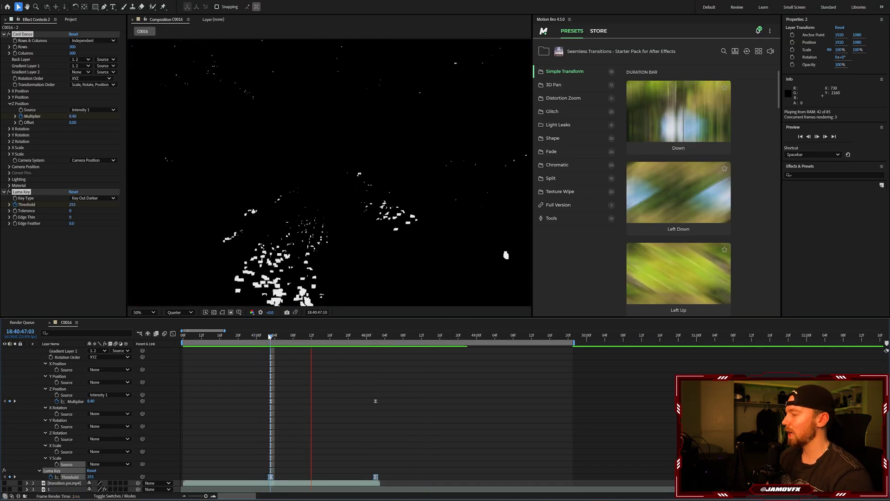
Make transition pre.mp4 visible again, collapse layer 2's properties and preview the full transition from 18:40:46:08.
left_click(196, 336)
left_click(278, 367)
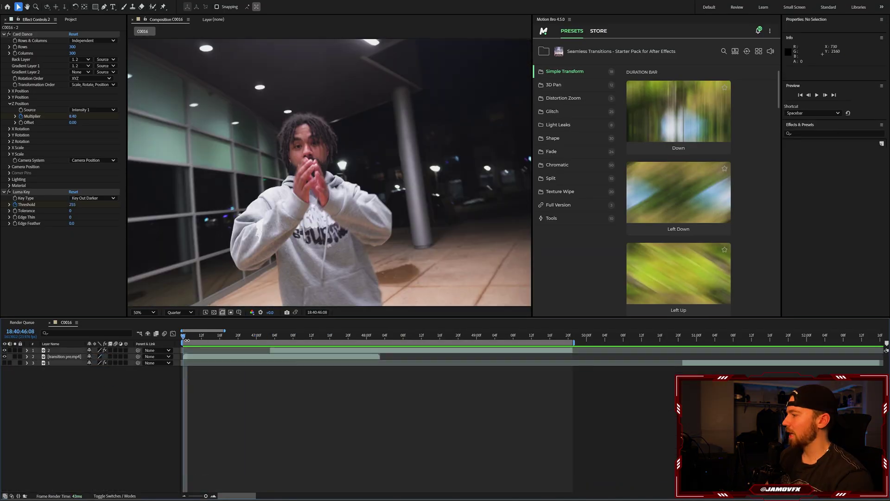
key("space")
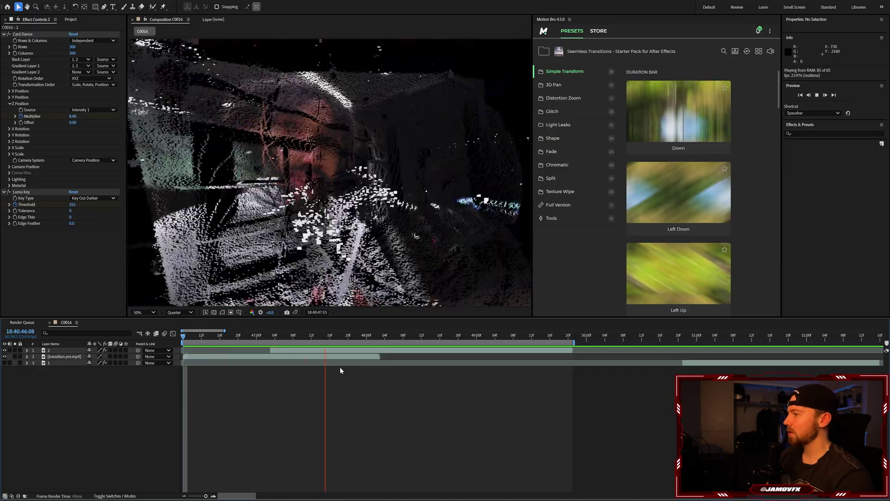
Create an adjustment layer above layer 2 and apply Color Balance (HLS) to it.
left_click_drag(419, 339, 302, 340)
left_click(310, 351)
right_click(102, 414)
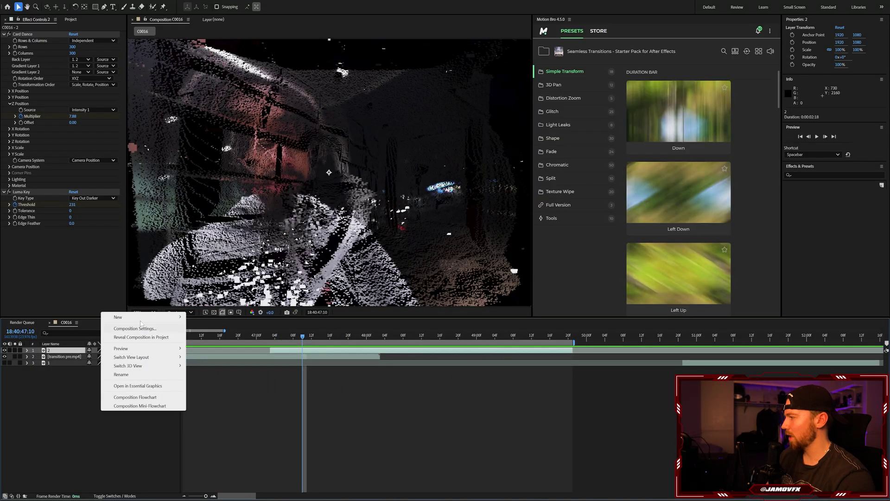
mouse_move(141, 315)
left_click(231, 383)
key("ctrl+space")
type("hls")
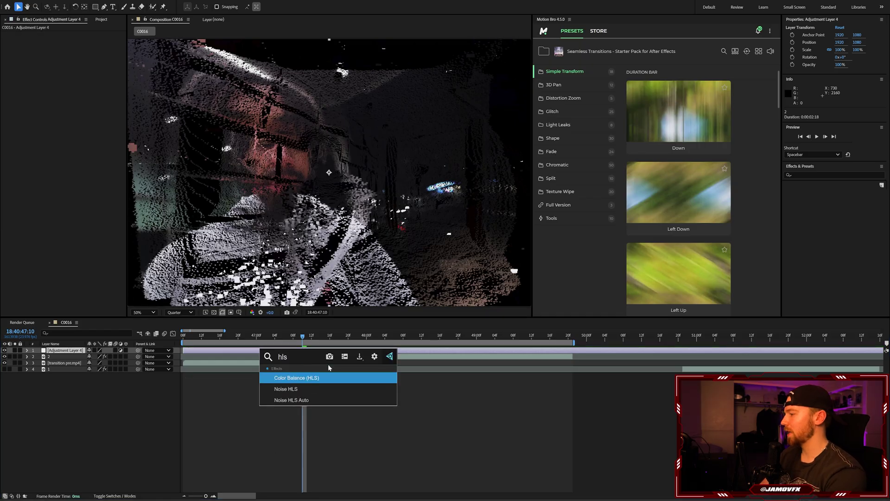
key("Return")
Keyframe the adjustment layer's Hue at 0x+0.0° at 18:40:46:14 and at 1x+0.0° at 18:40:48:03, and preview the color shift.
left_click_drag(272, 337, 210, 340)
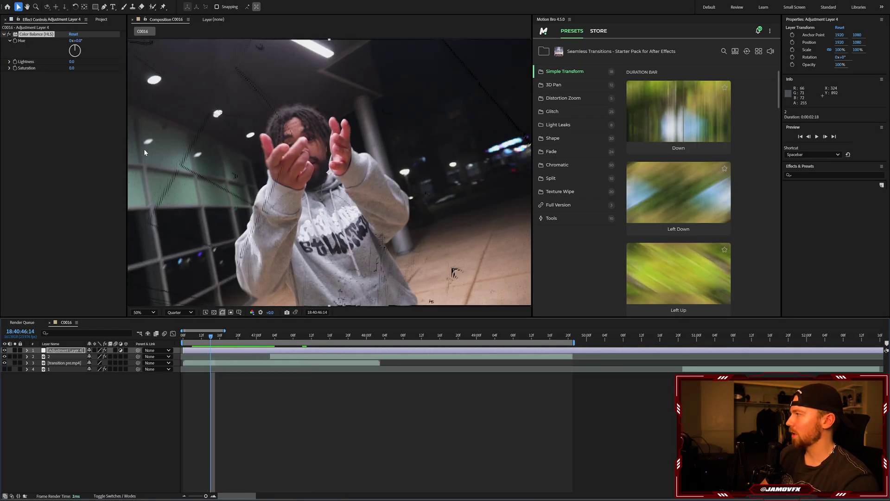
left_click(15, 40)
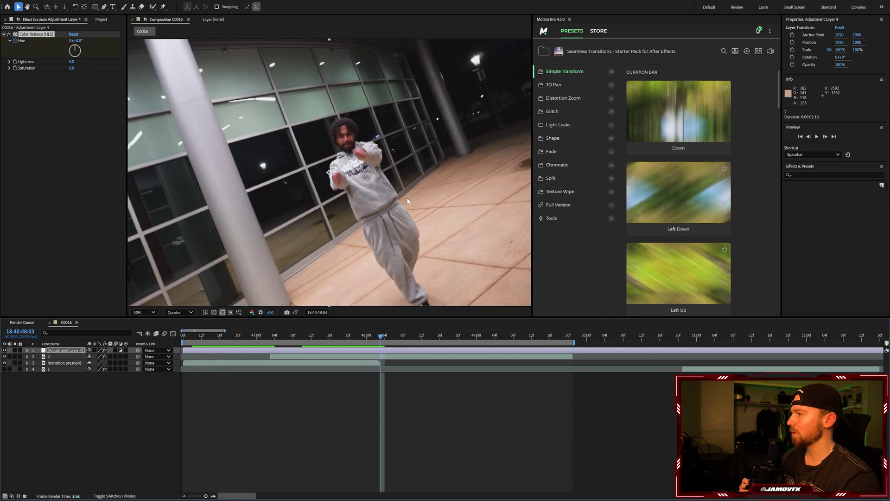
left_click(70, 41)
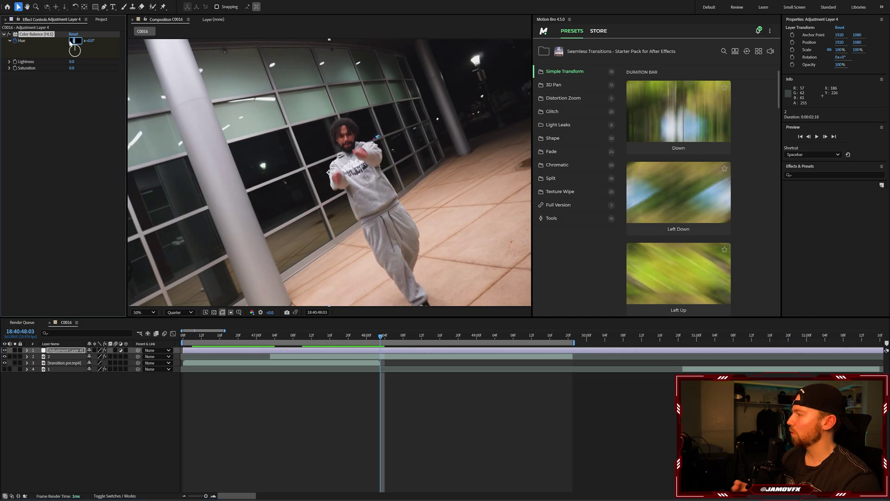
type("1")
key("Return")
key("ctrl+z")
key("space")
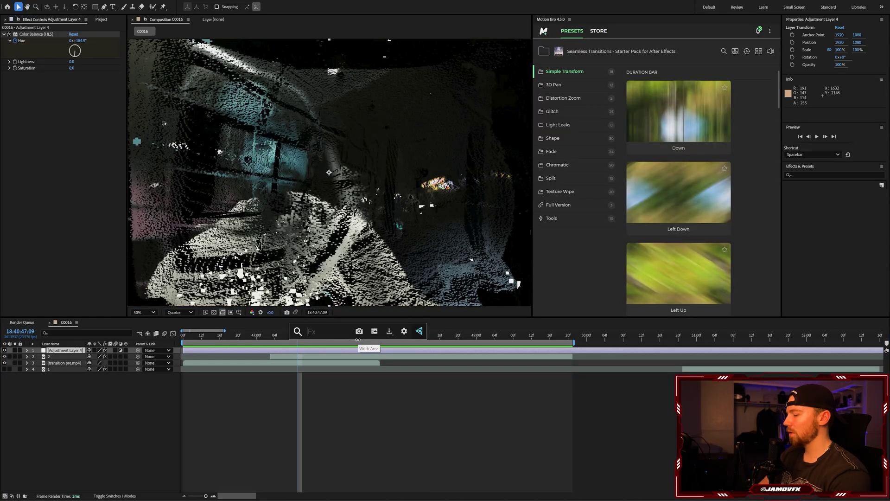
Add Lumetri Color to the adjustment layer and start keyframes for its Basic Correction color and light properties at 18:40:46:11.
key("ctrl+space")
type("lum")
key("Return")
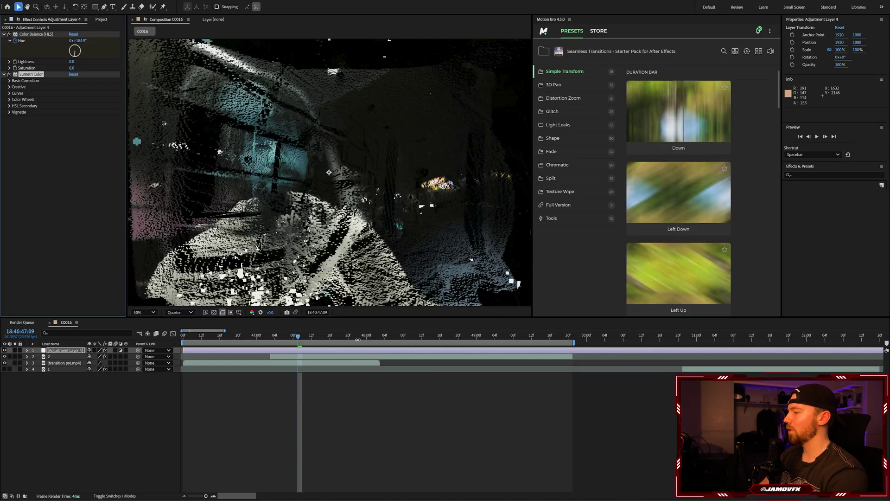
left_click(9, 81)
left_click(198, 336)
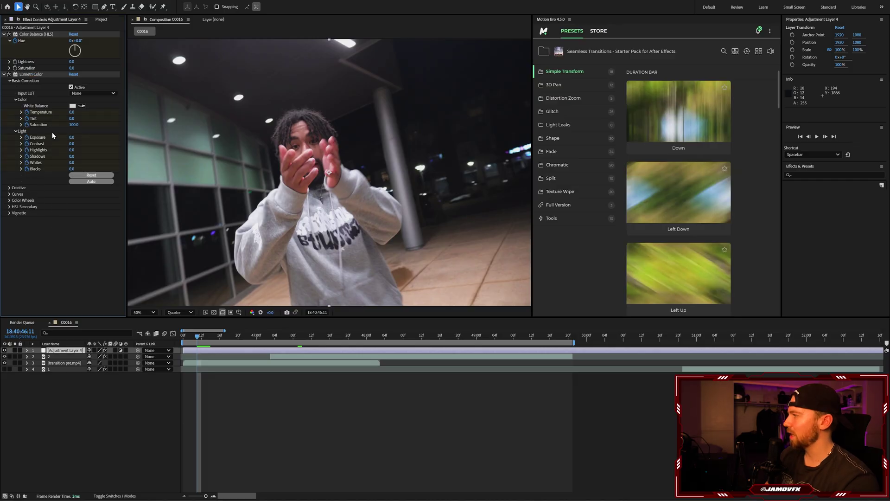
Reveal the adjustment layer's keyframes and add default-value Lumetri Color keyframes for all Basic Correction properties at 18:40:48:05.
key("u")
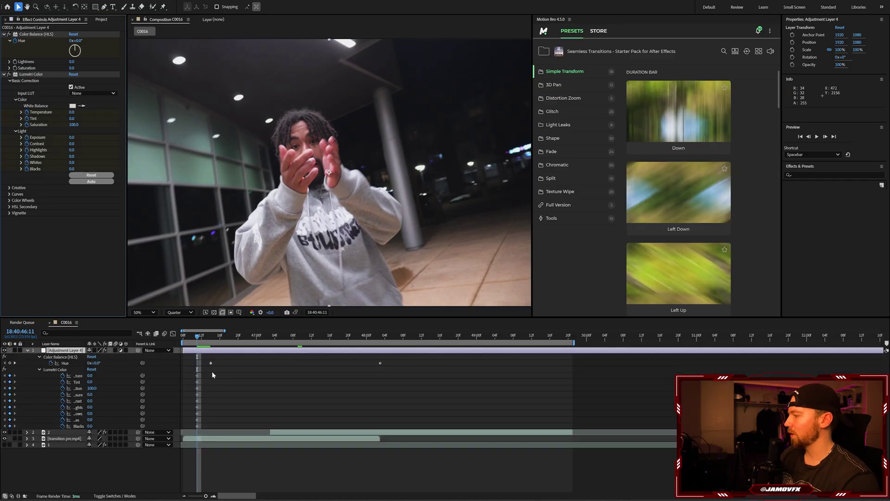
left_click_drag(212, 372, 183, 430)
left_click(327, 404)
left_click(390, 336)
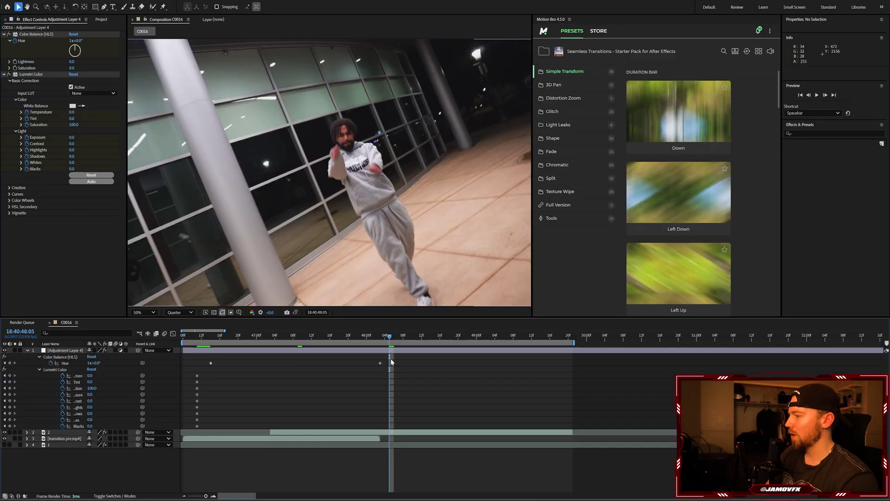
At 18:40:47:09, set Lumetri Saturation to 127, Contrast to 90, Highlights to 29, Shadows to -79 and Whites to 61.
left_click(299, 336)
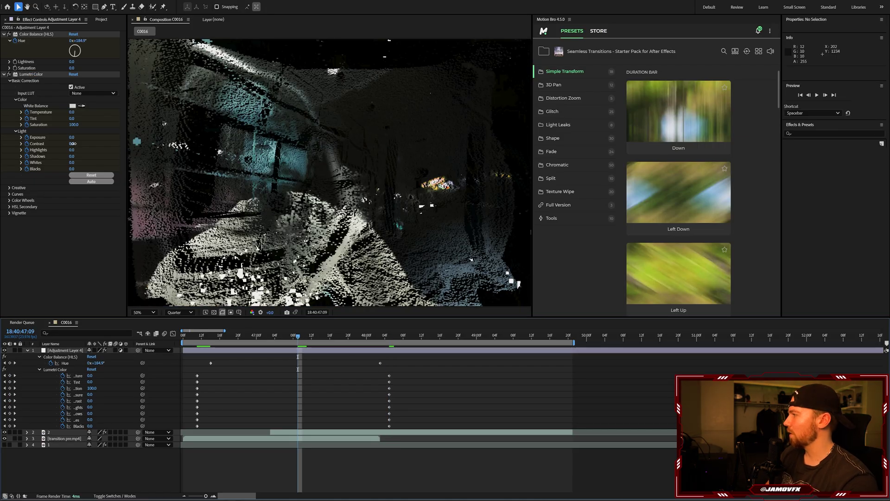
left_click_drag(73, 143, 110, 147)
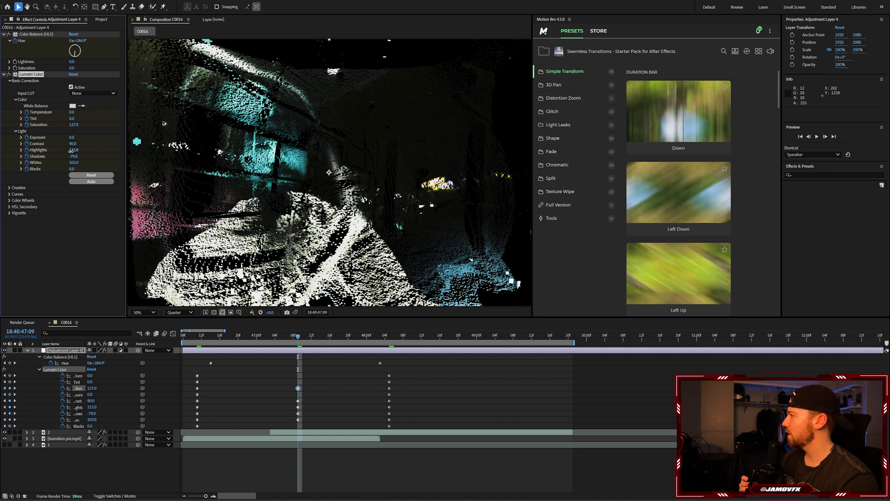
left_click_drag(72, 151, 64, 179)
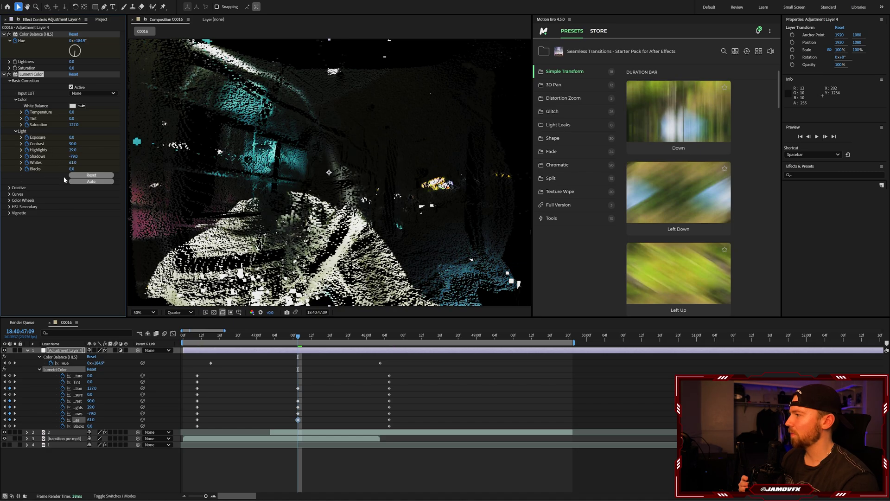
Preview the color-graded transition from 18:40:46:08.
key("space")
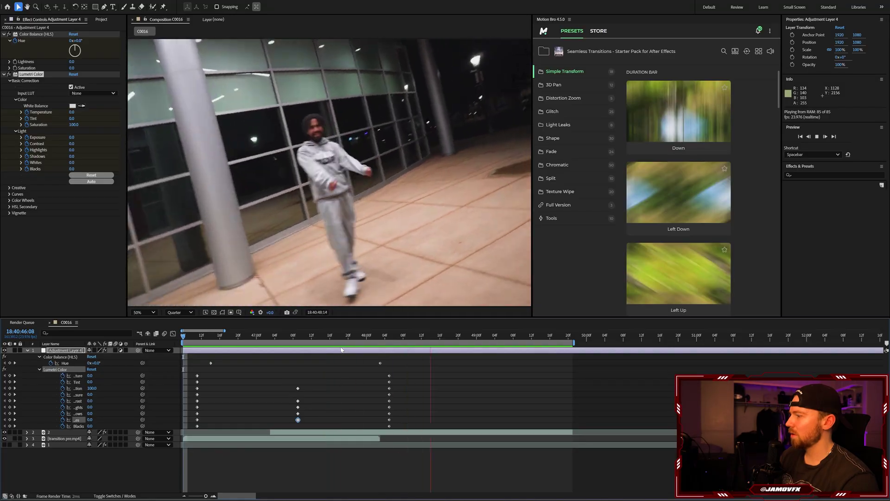
left_click(361, 337)
key("space")
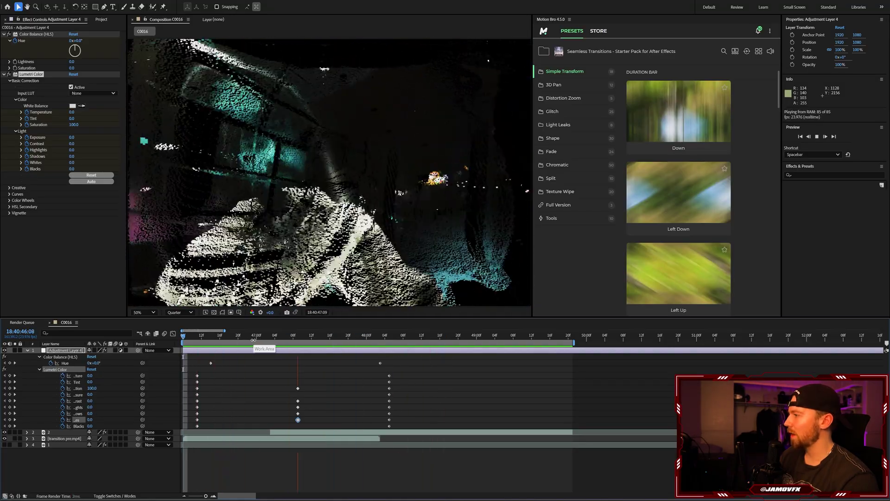
key("space")
Split the adjustment layer after its last keyframes and delete the remainder, leaving a duration of 0:00:02:08.
left_click(298, 337)
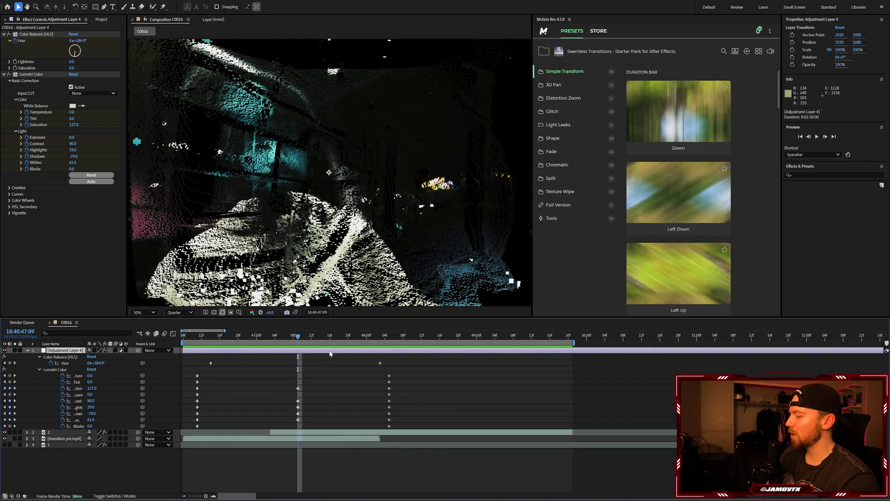
left_click_drag(383, 337, 345, 331)
key("ctrl+shift+d")
key("Delete")
Apply the RSMB motion blur effect to the adjustment layer, checking it at 18:40:47:13.
left_click(315, 336)
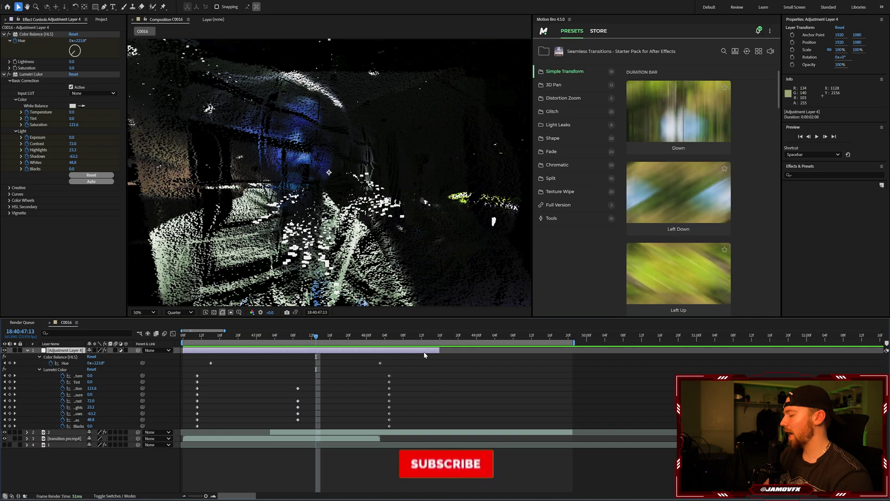
key("ctrl+space")
type("rsmb")
key("Down")
key("Down")
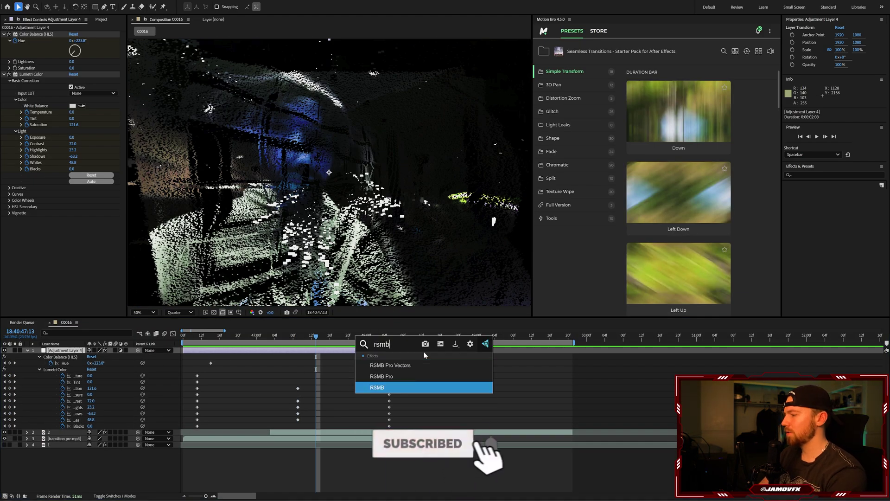
key("Return")
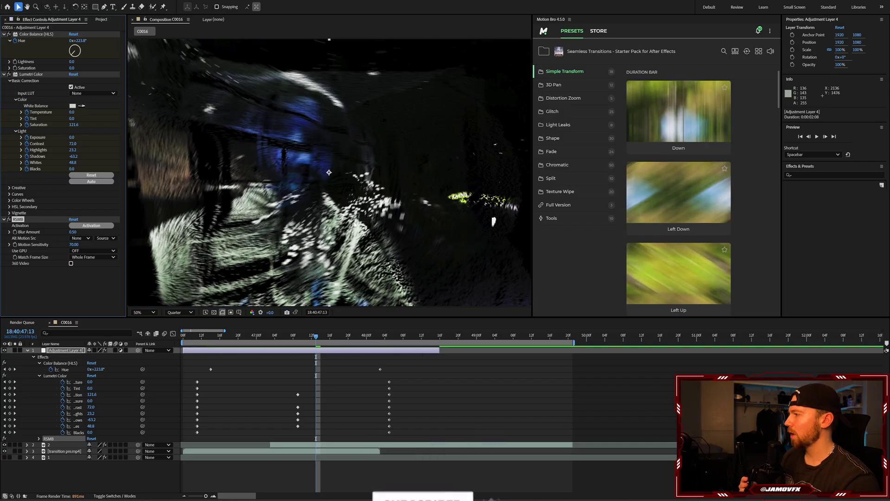